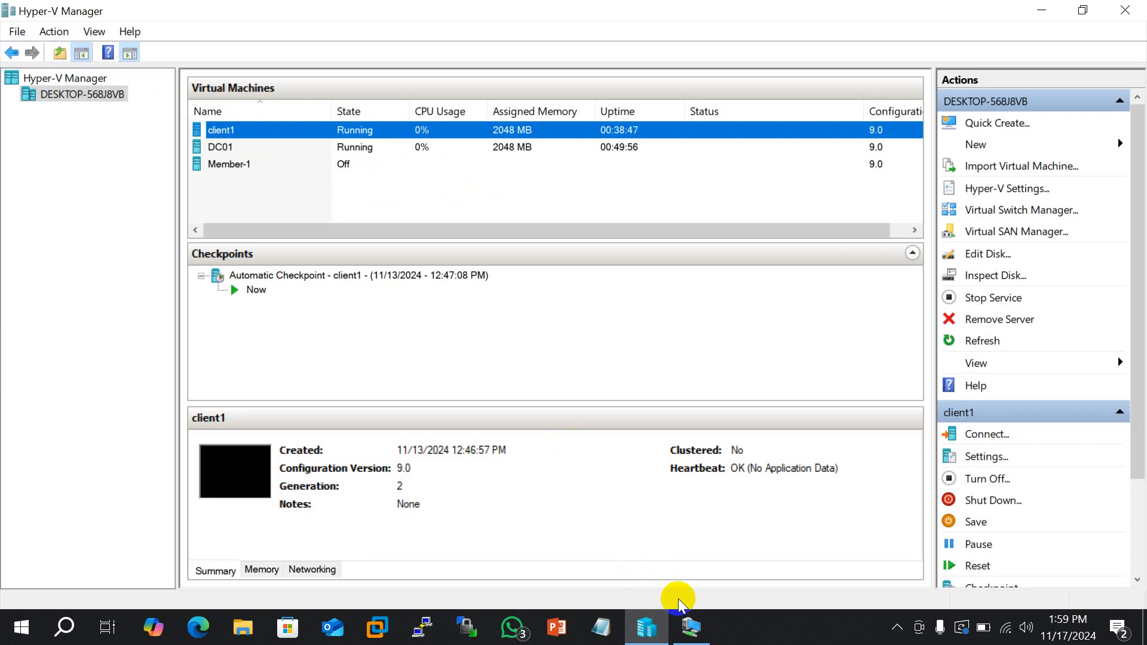
Step: Switch to the DC01 virtual machine and open its Ethernet adapter's properties from Server Manager's local server settings
click(693, 628)
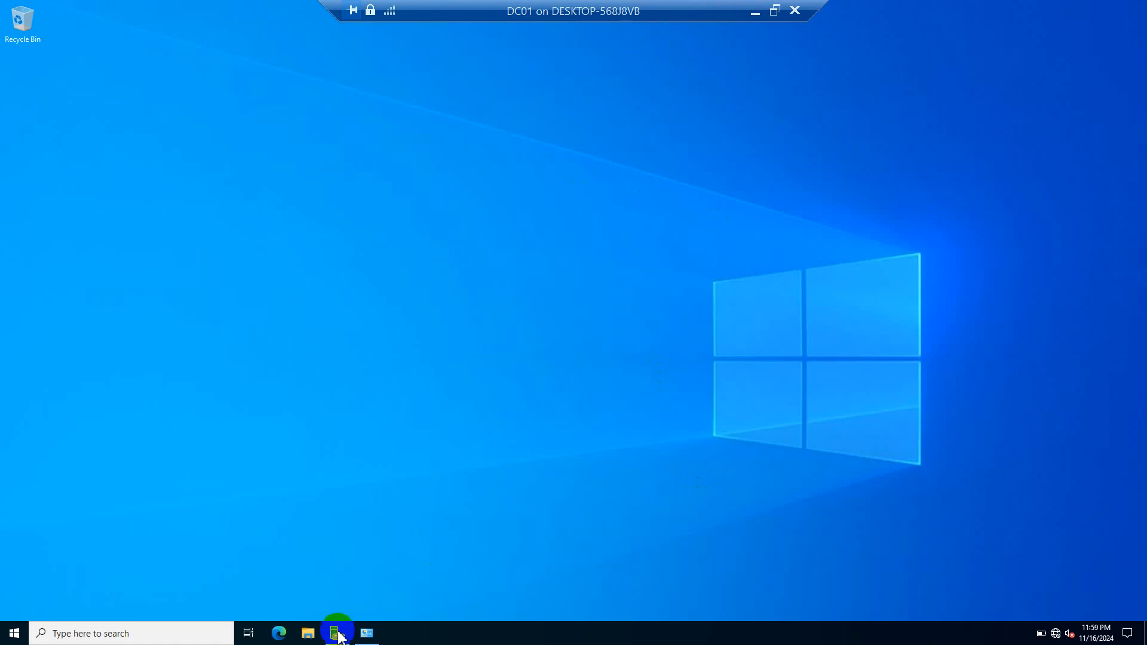
click(337, 633)
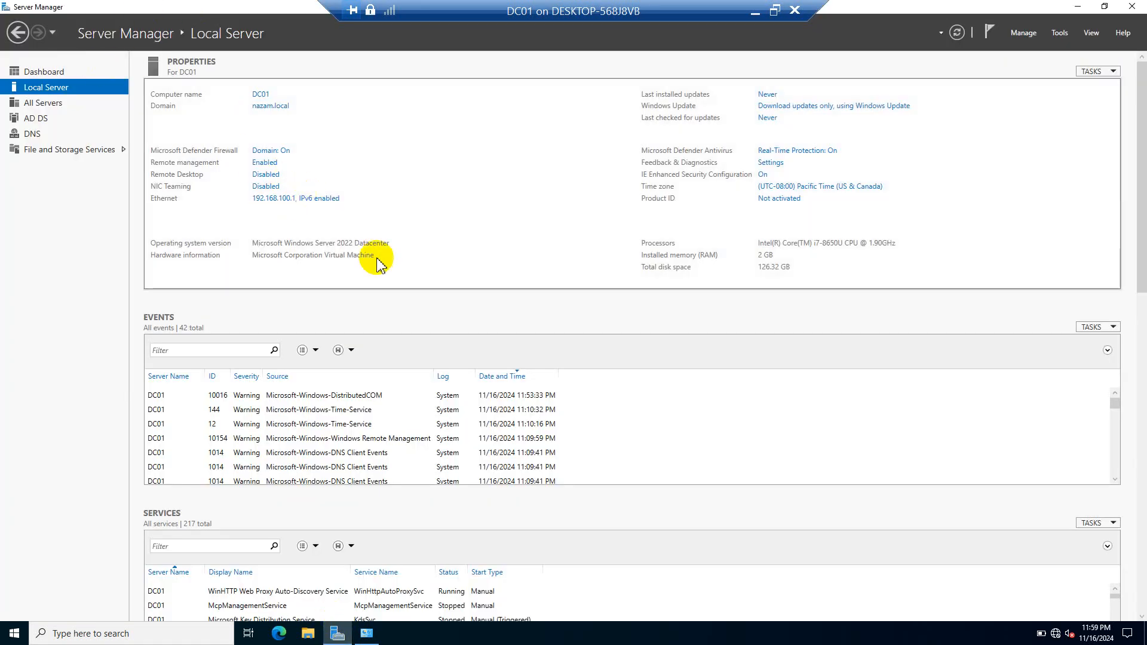
click(311, 203)
right_click(530, 221)
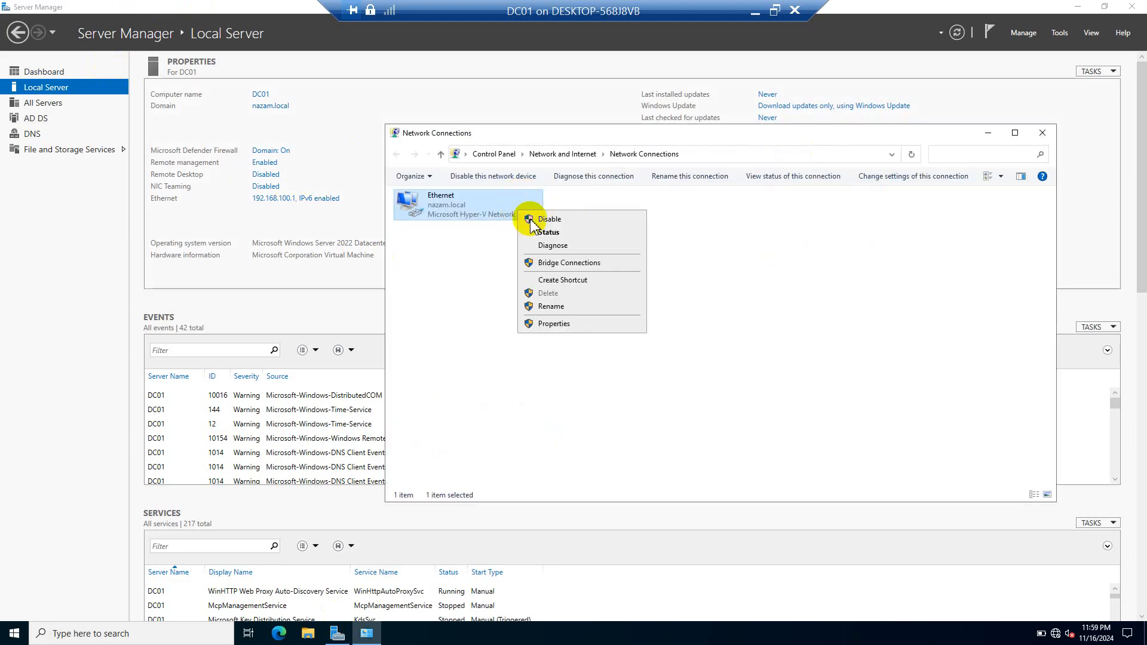
click(572, 324)
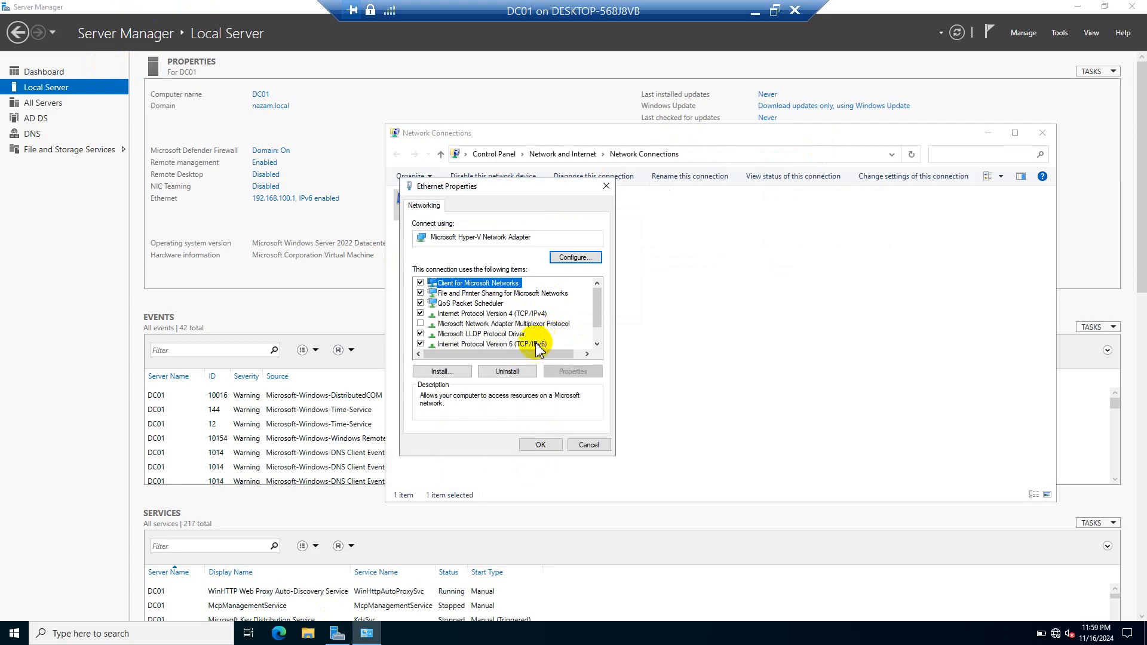
Step: Review the IPv6 and IPv4 settings of DC01's Ethernet adapter, including the static address and preferred DNS server
double_click(536, 346)
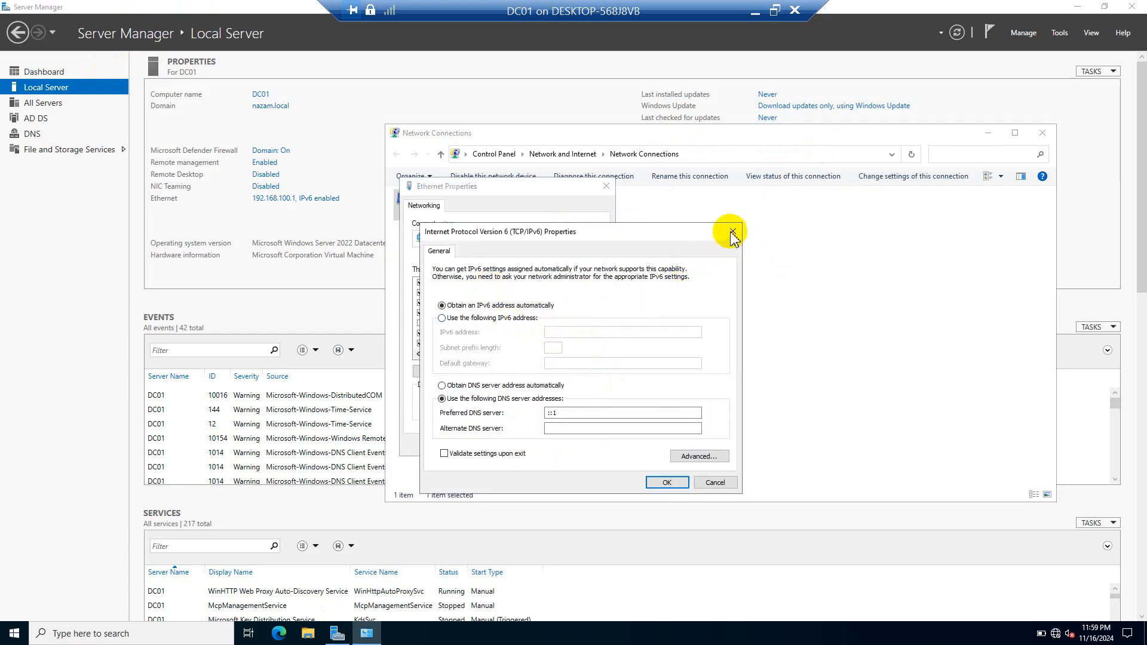
click(732, 232)
double_click(524, 315)
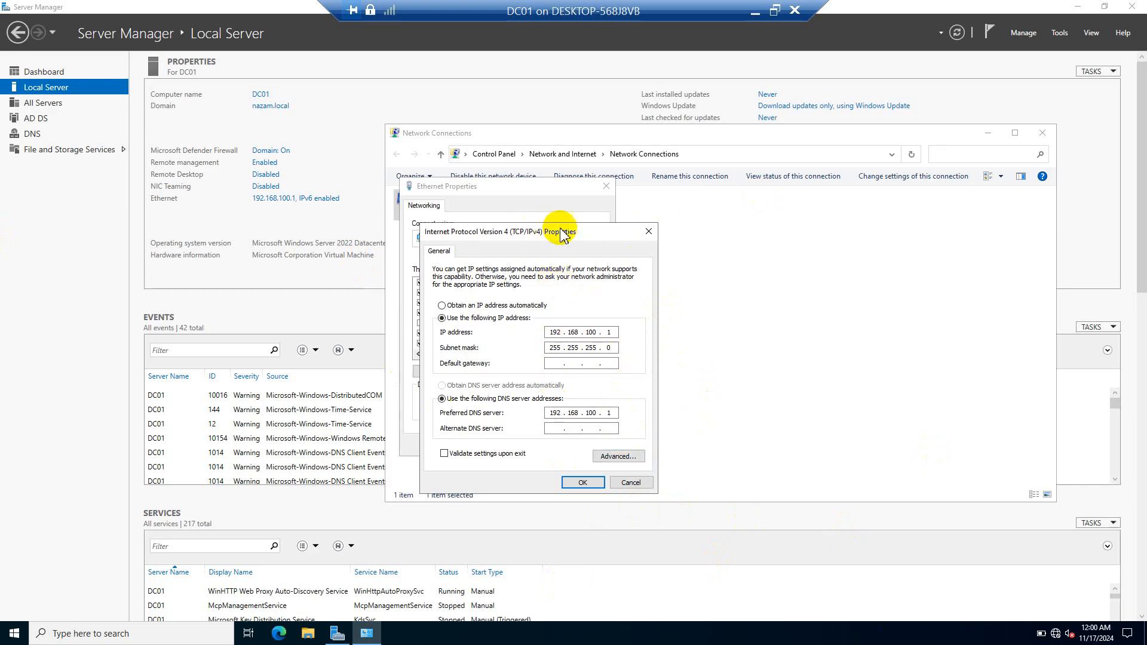
drag(564, 232, 750, 218)
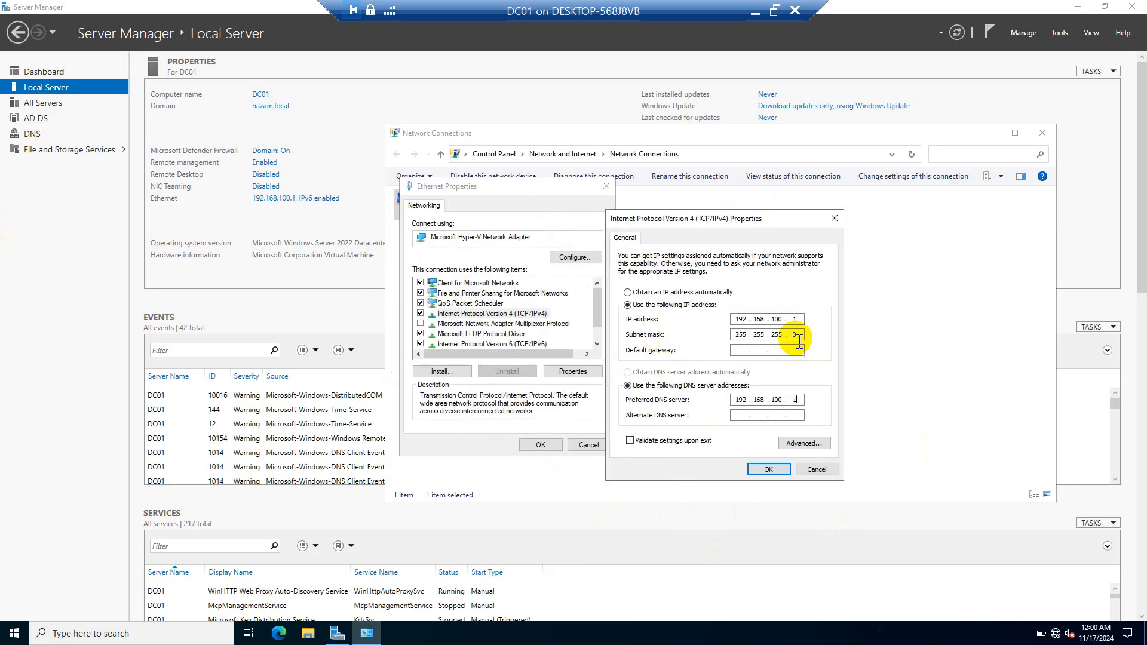
double_click(740, 319)
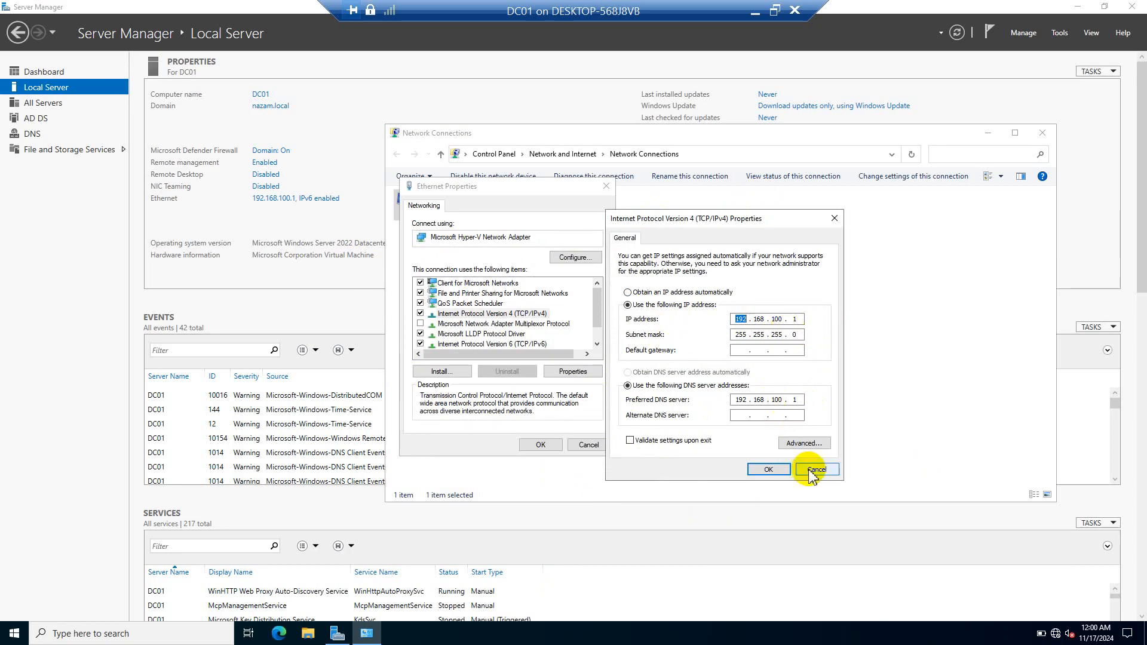
click(769, 469)
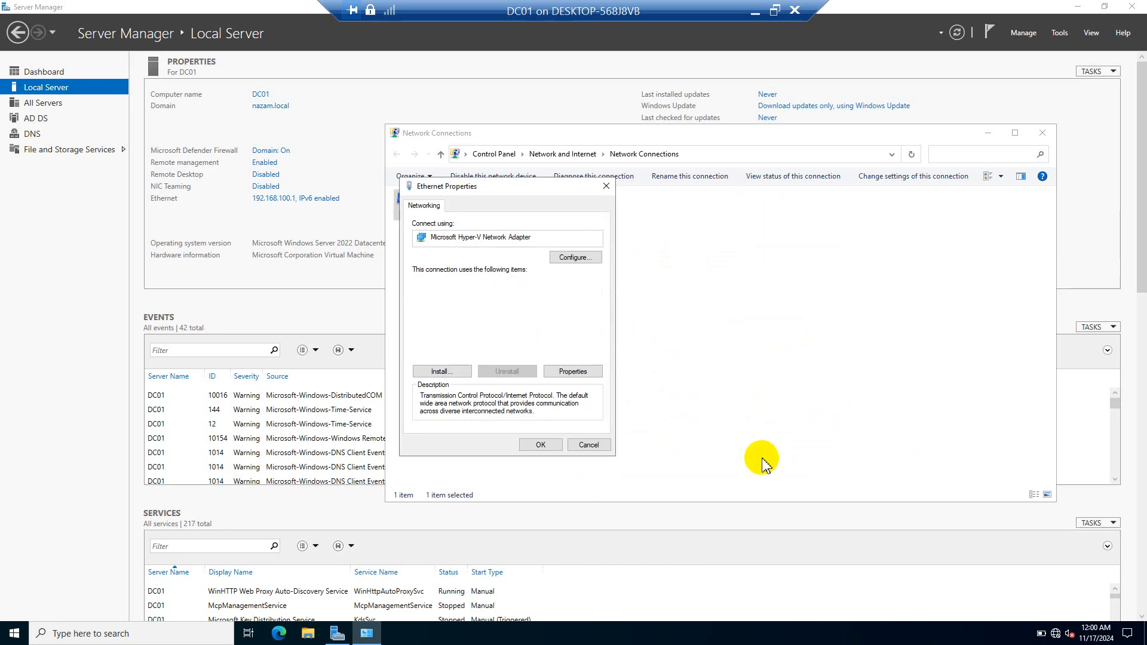
click(541, 447)
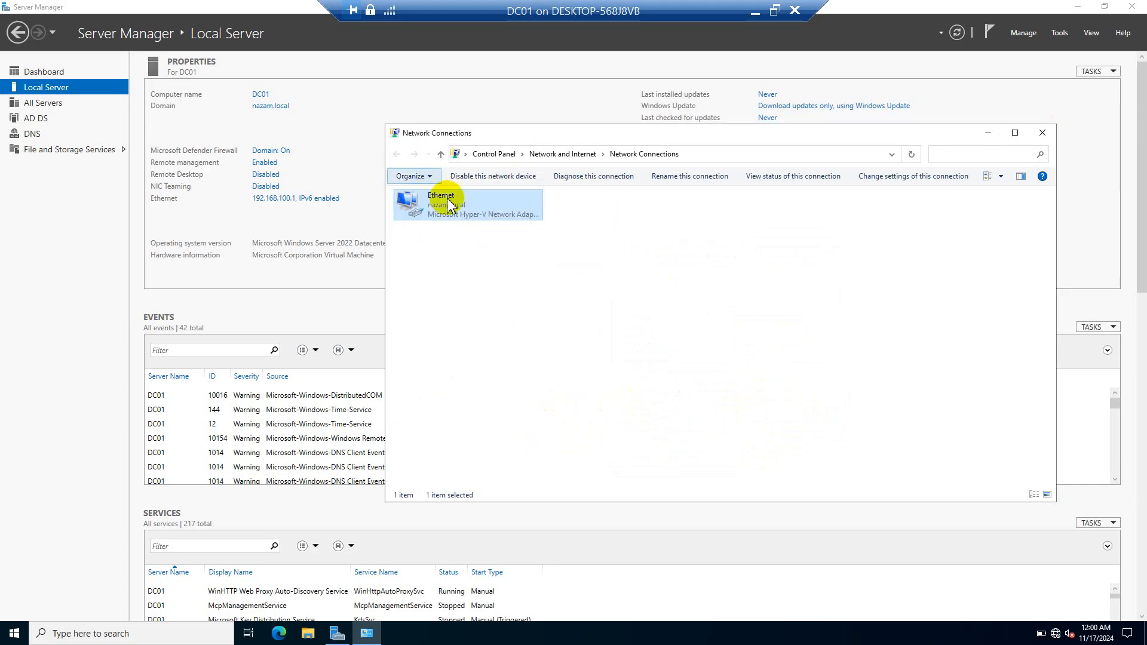
Step: Restart DC01's Ethernet adapter by disabling and re-enabling it, and minimize the Network Connections window
right_click(464, 208)
click(505, 216)
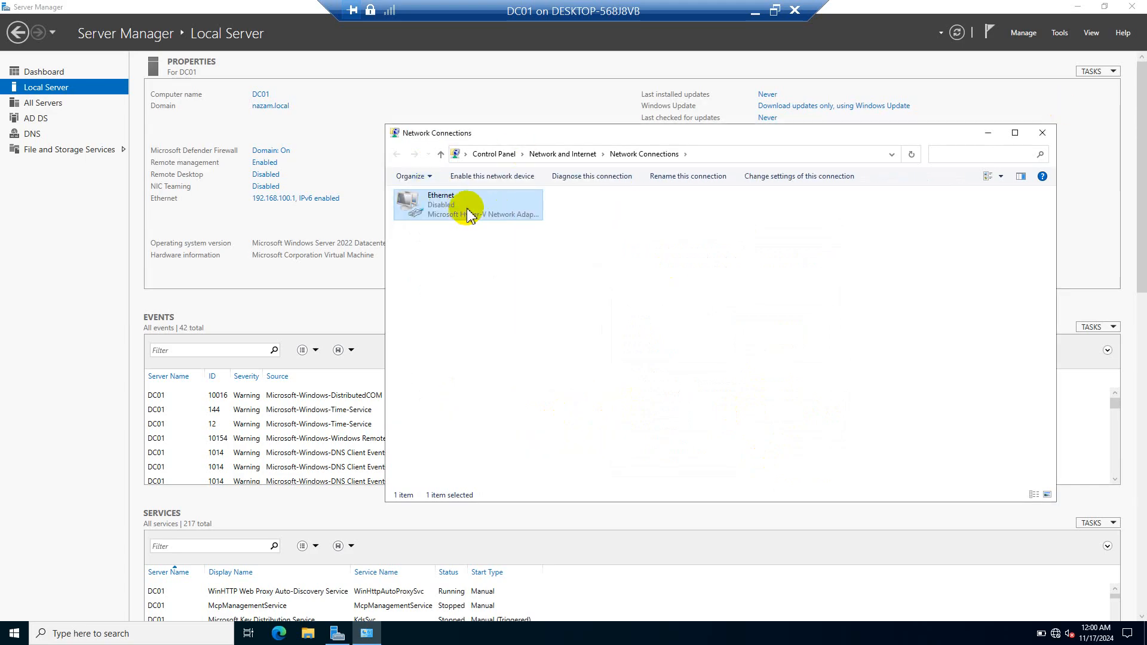
right_click(460, 211)
click(499, 217)
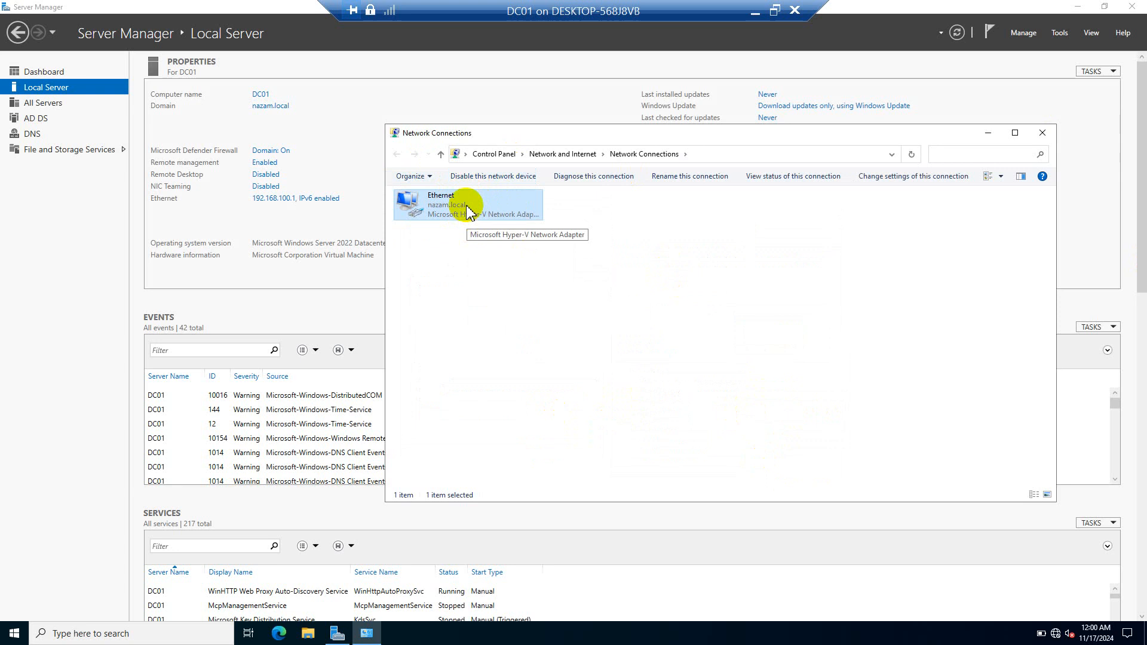
click(989, 133)
Step: Inspect DC01's reverse and forward lookup zones in DNS Manager, including the dc01 host record in the domain zone
click(1060, 33)
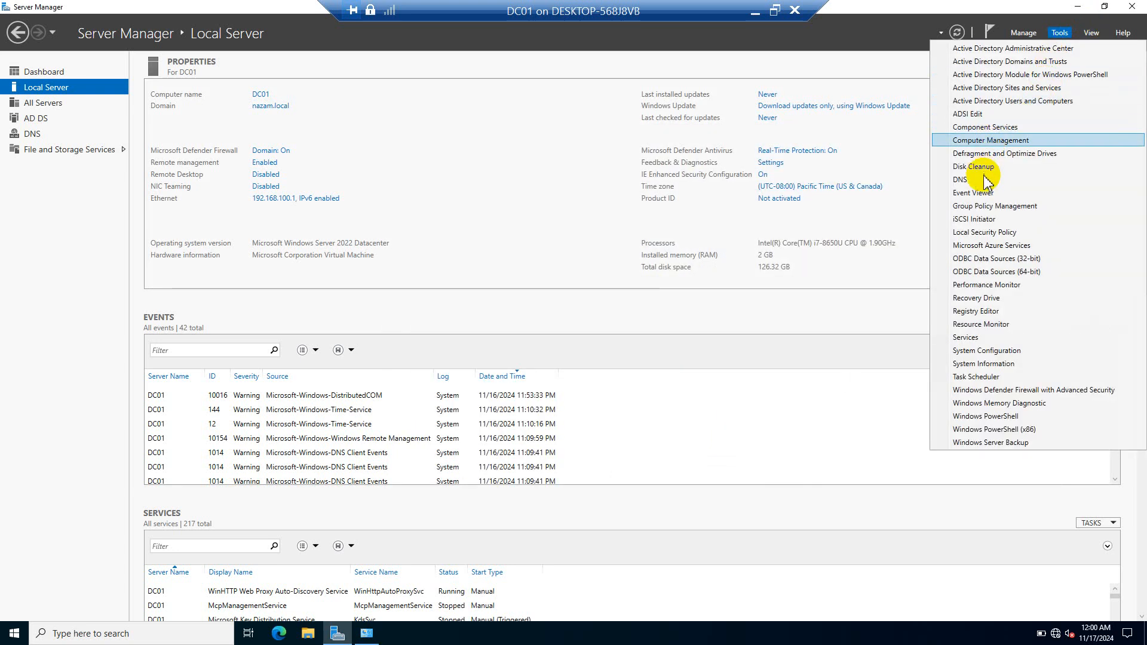
click(984, 179)
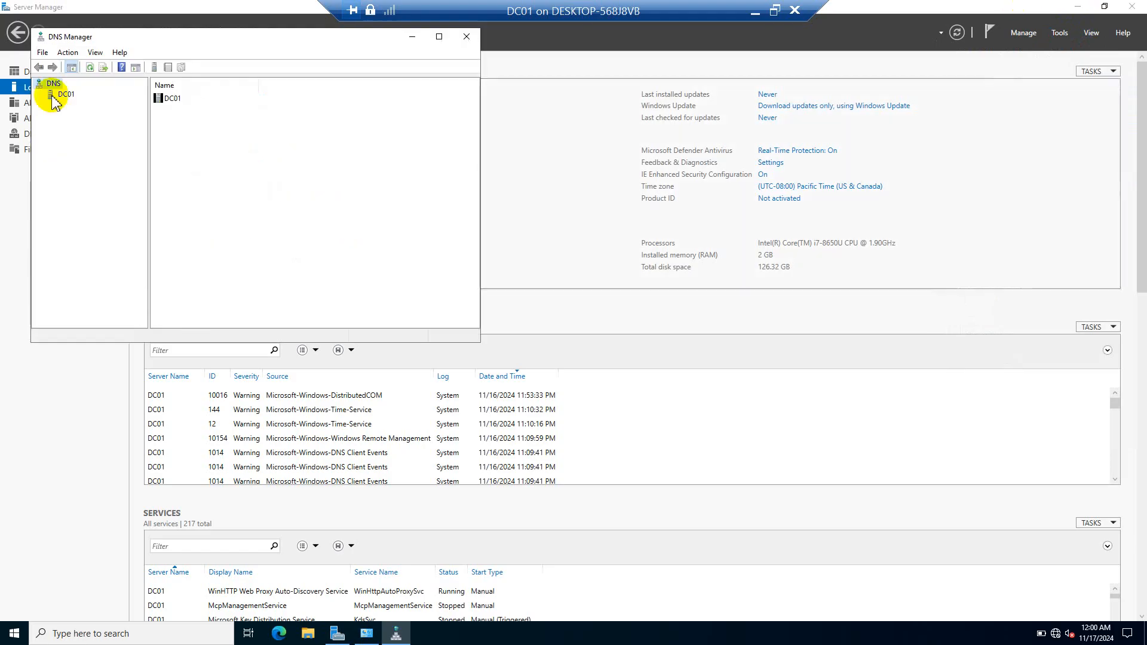
click(179, 100)
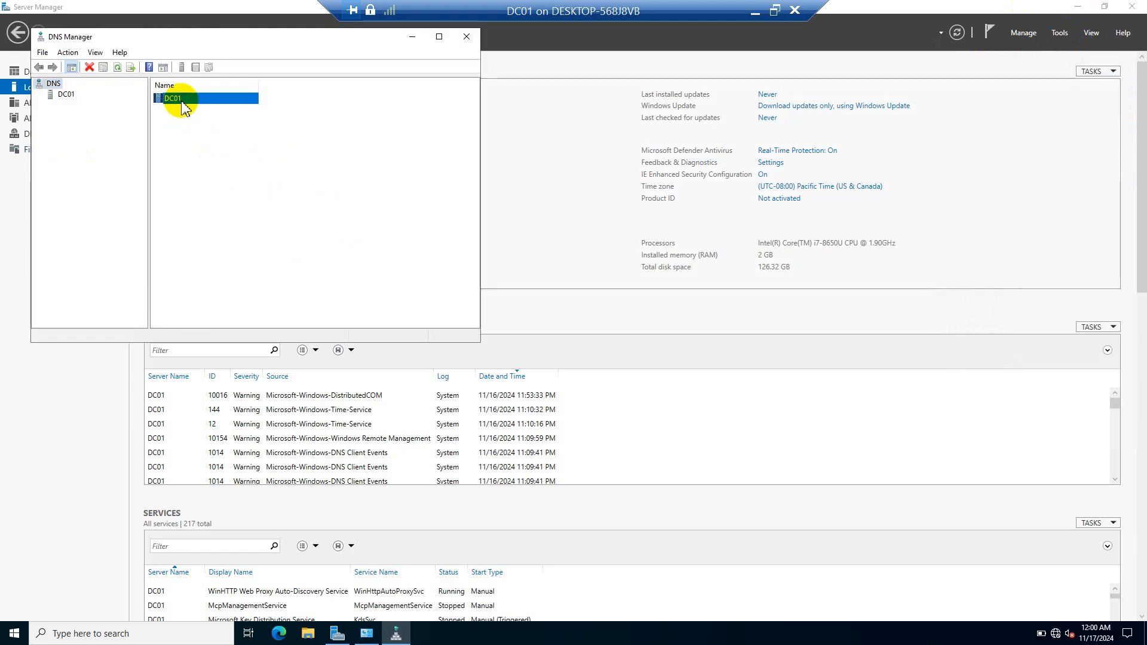
double_click(182, 103)
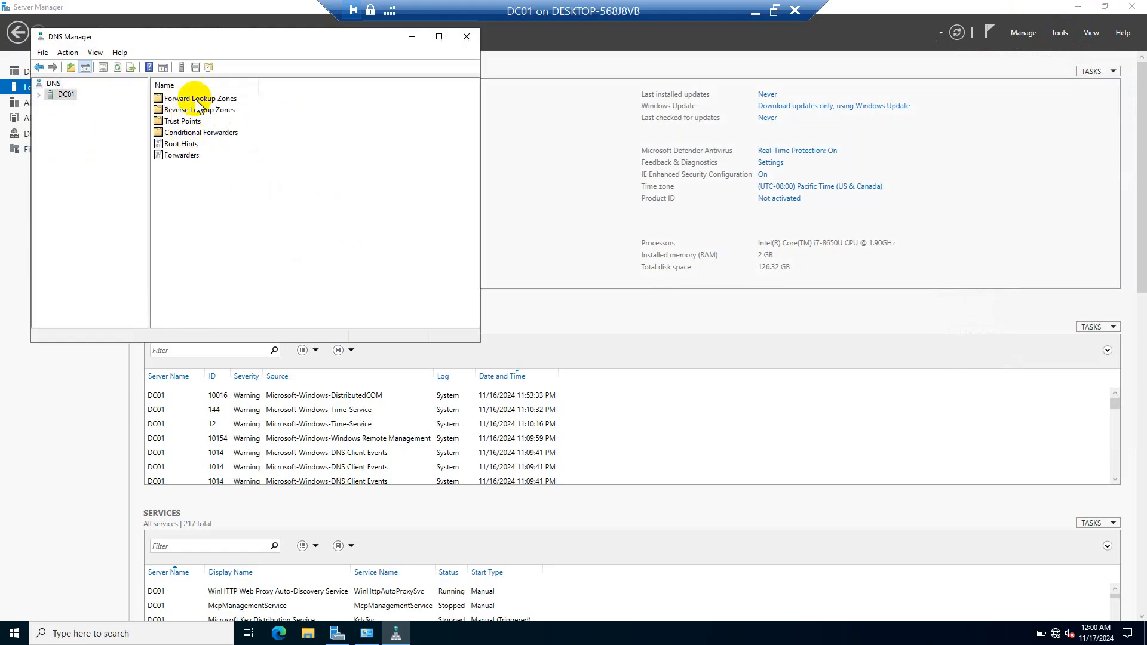
double_click(212, 113)
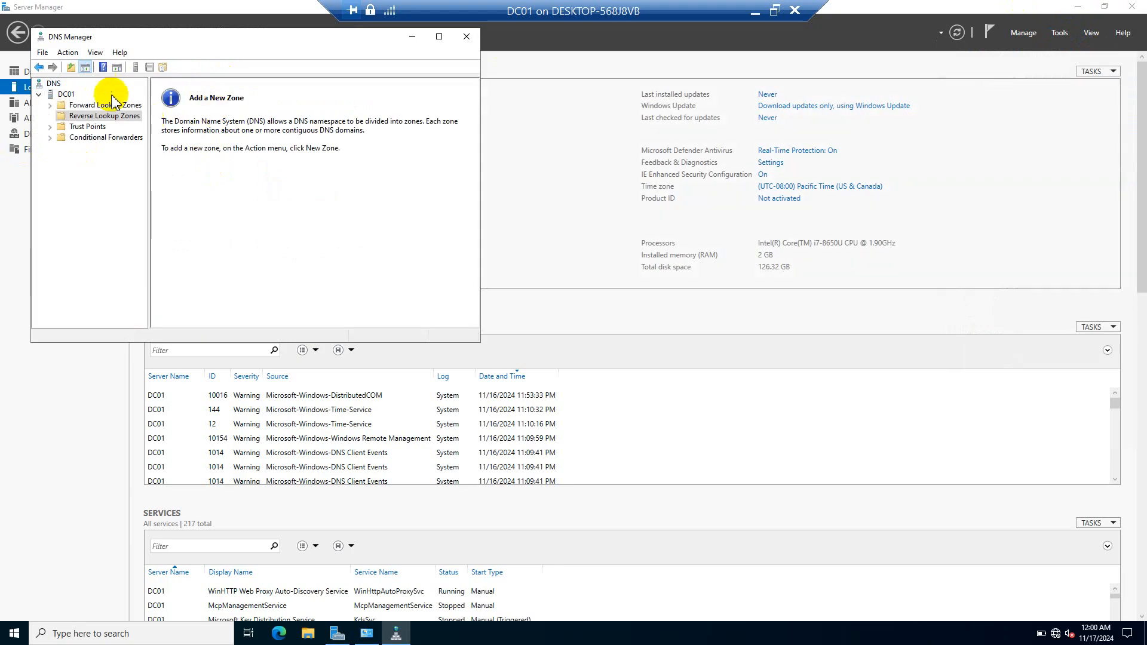
double_click(133, 106)
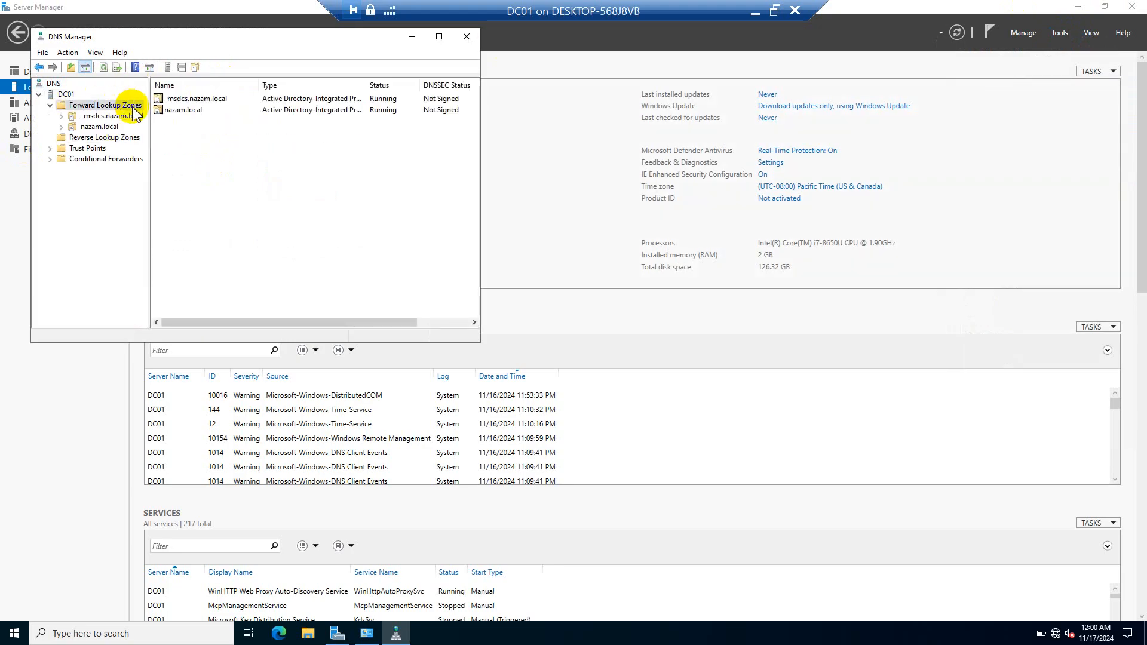
double_click(198, 114)
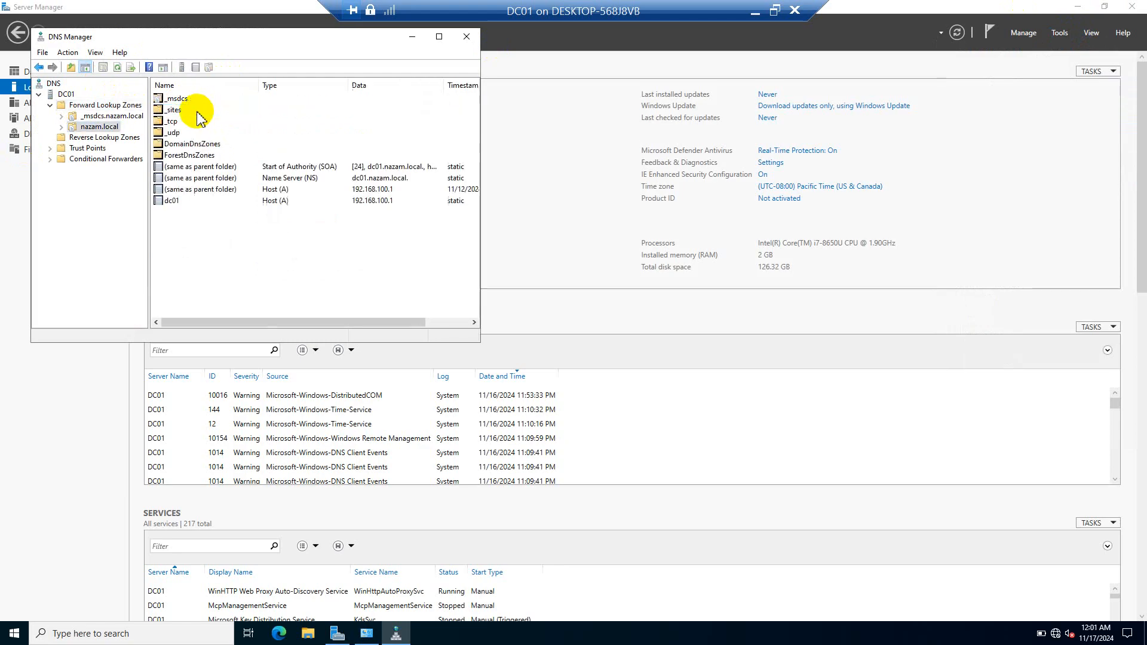
click(392, 201)
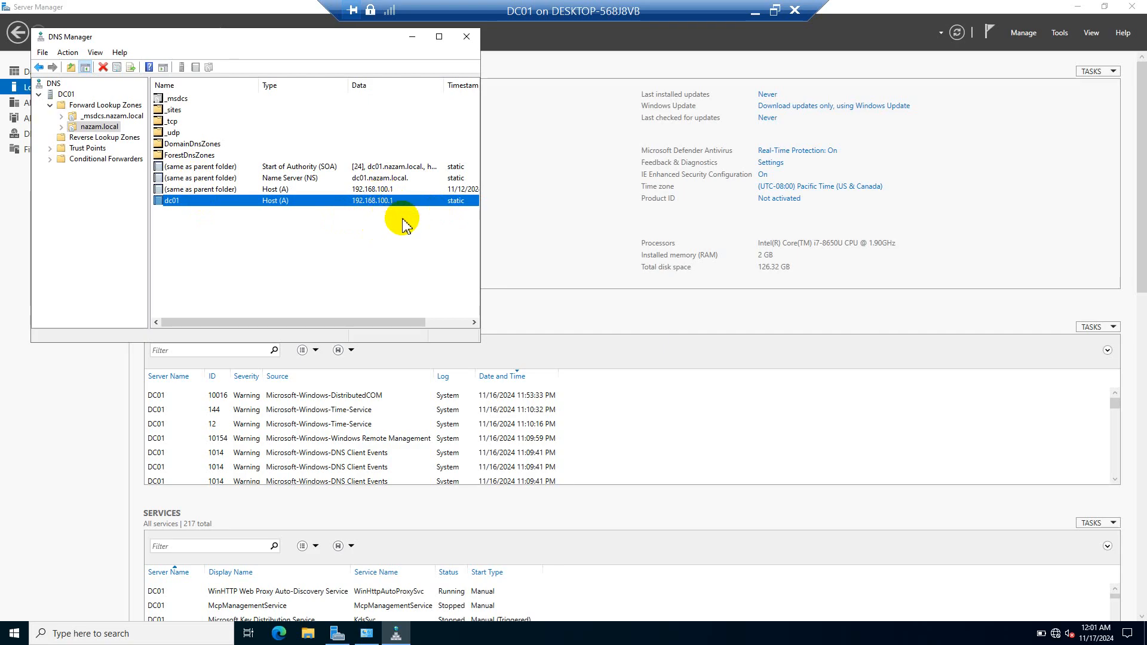
click(413, 38)
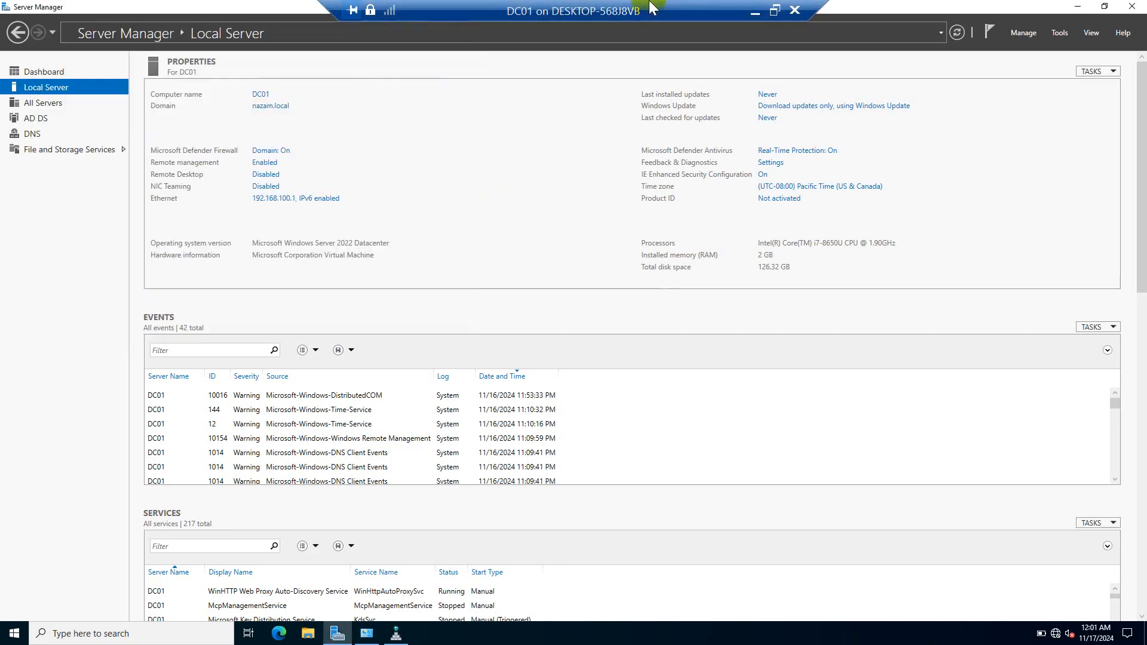
Step: Leave the DC01 console and open the client1 virtual machine full screen, skipping the display configuration
click(758, 16)
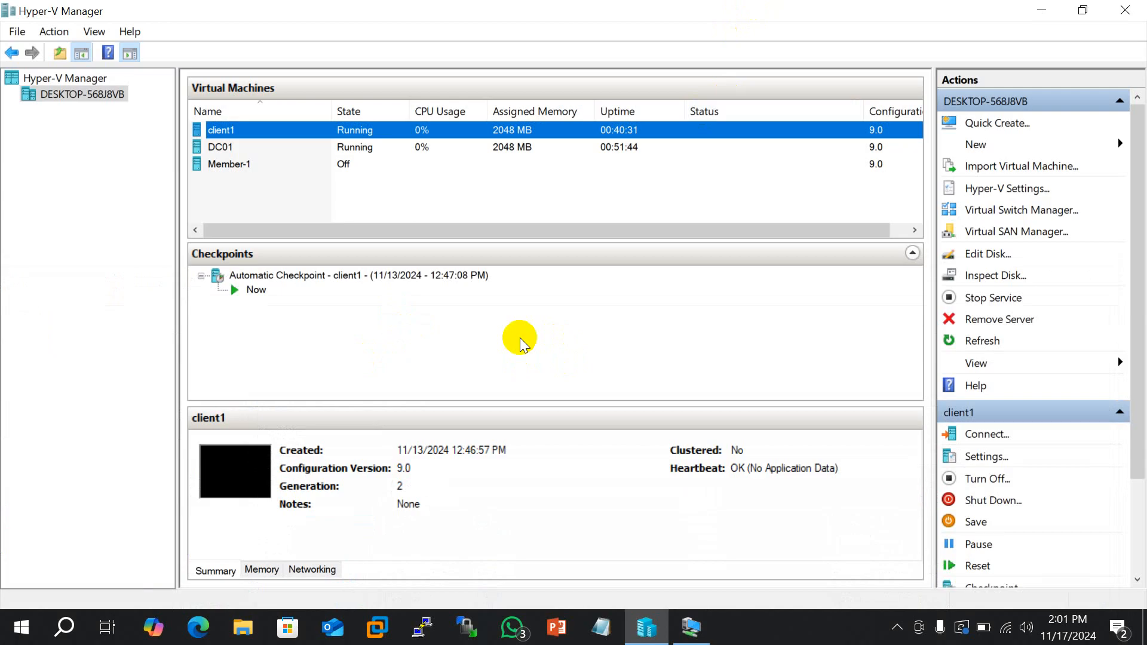
click(694, 631)
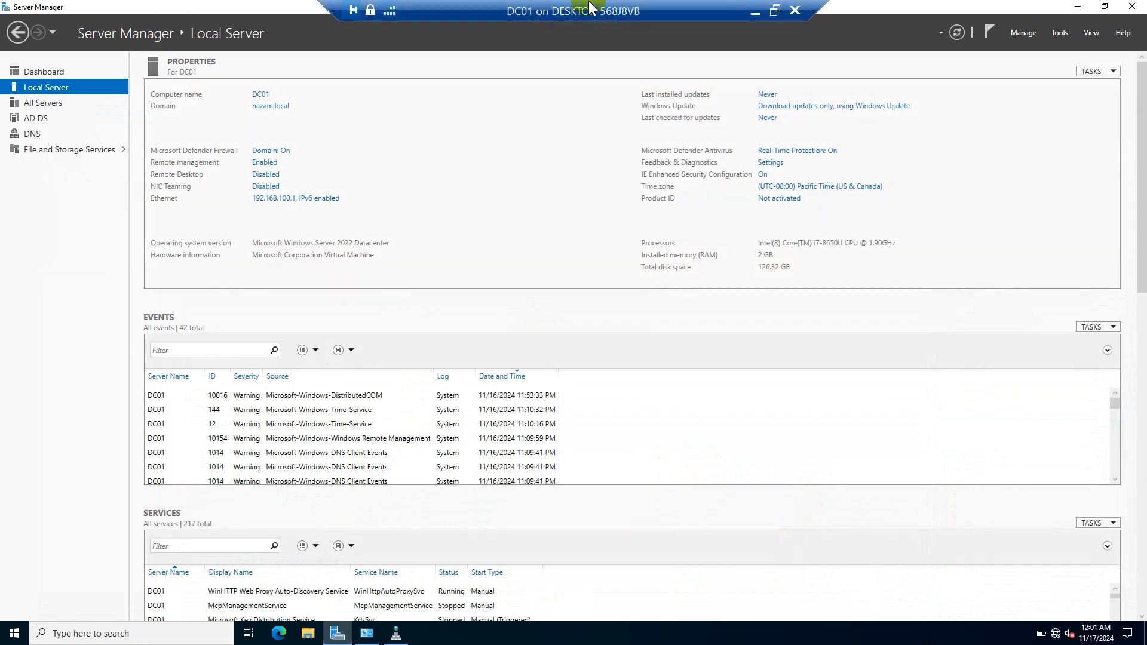
click(756, 10)
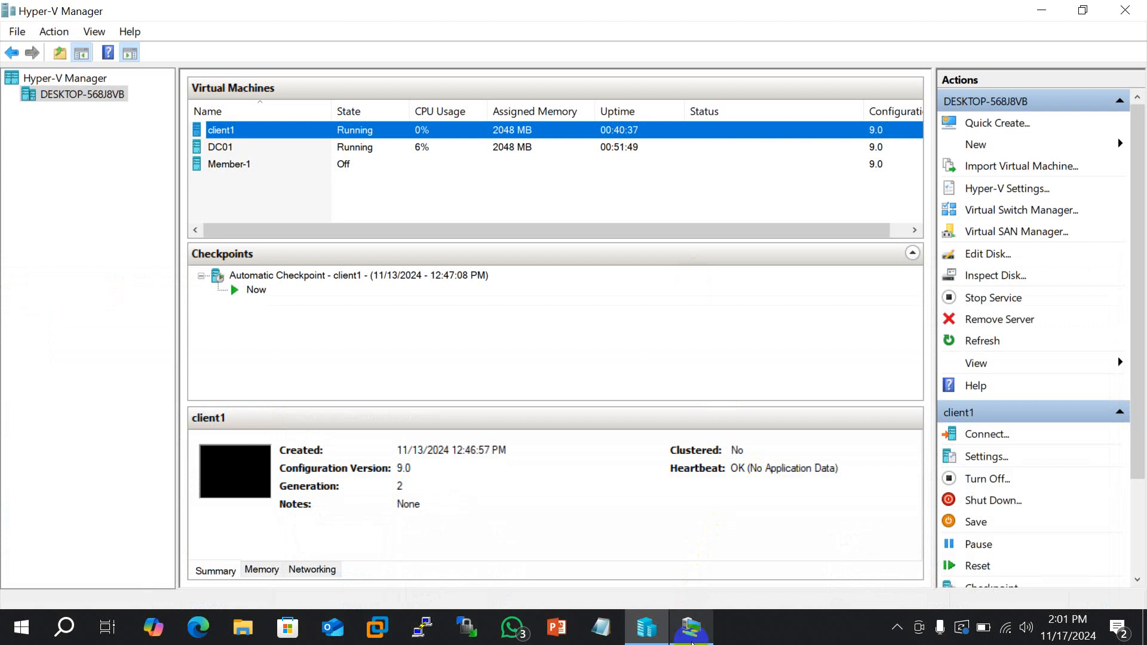
mouse_move(705, 627)
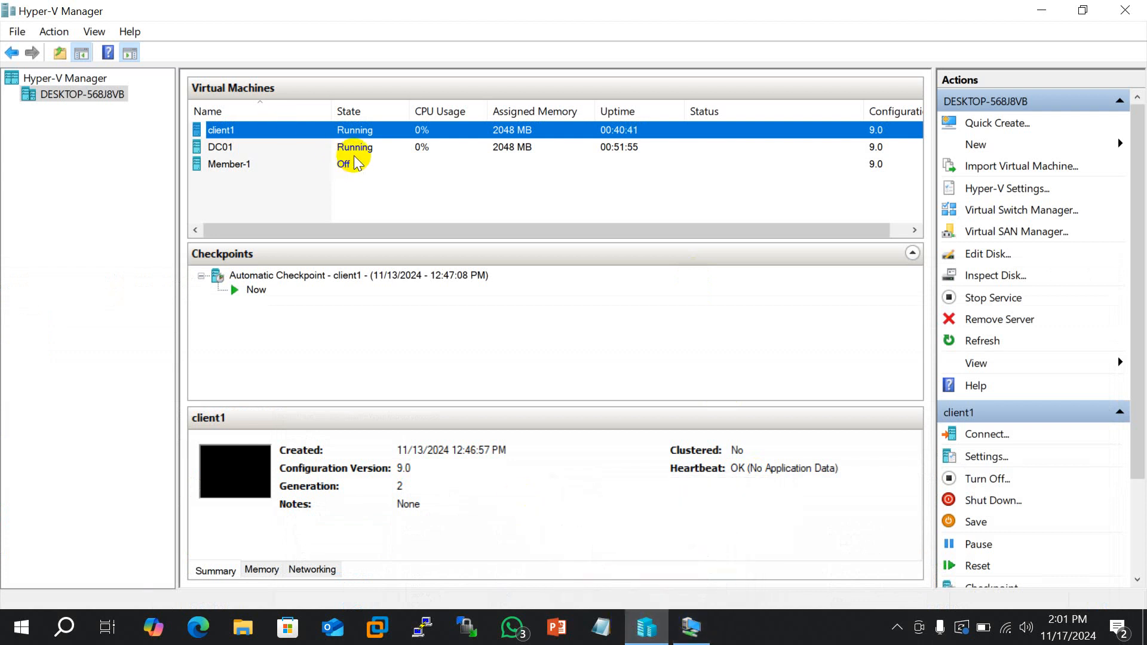
double_click(385, 131)
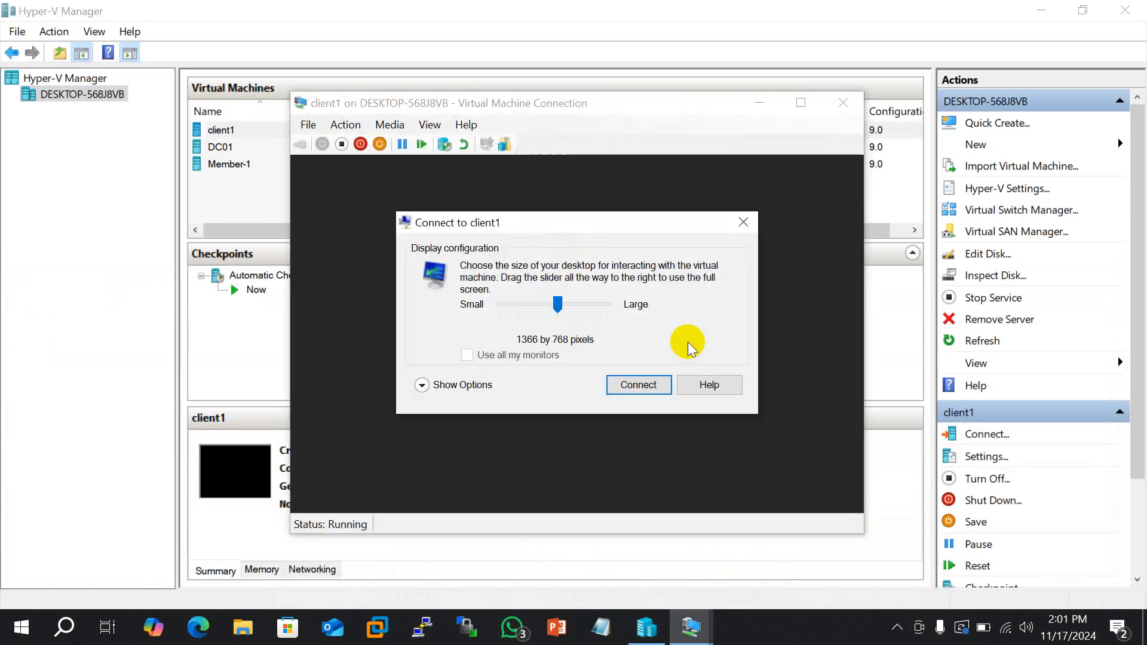
click(744, 223)
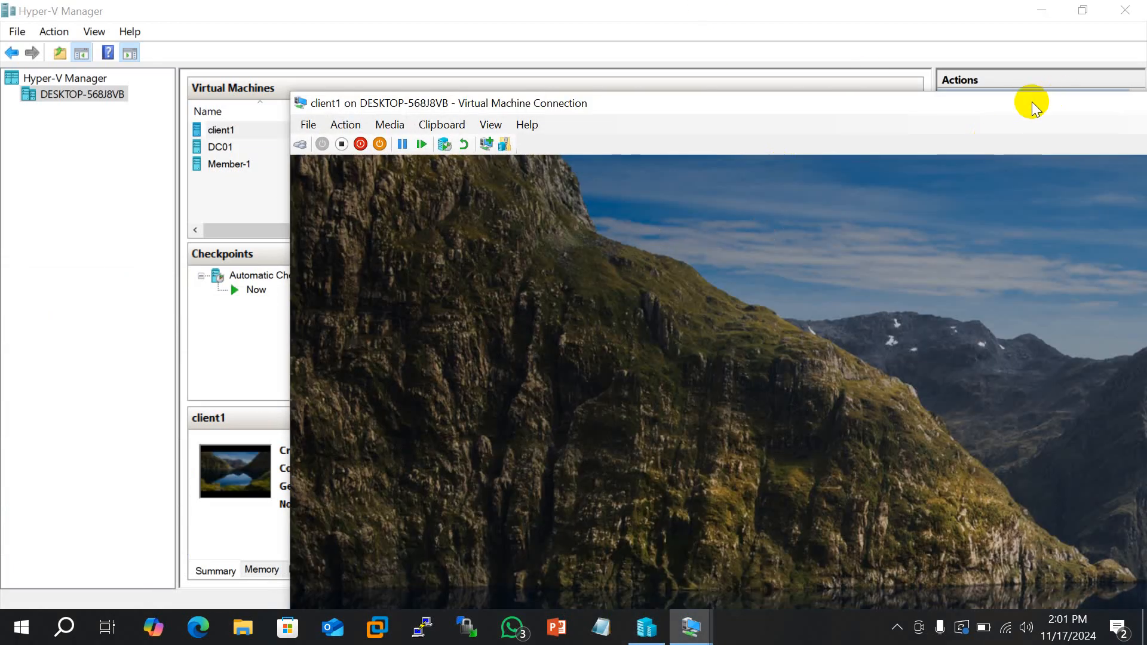
drag(1029, 100, 852, 10)
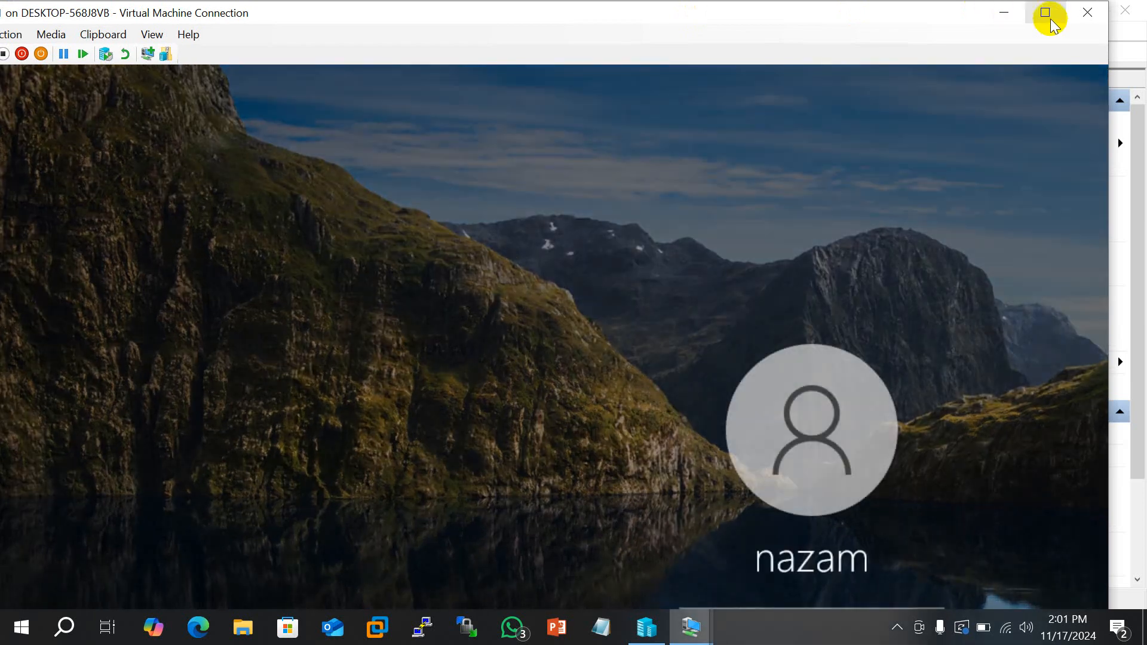
click(1044, 14)
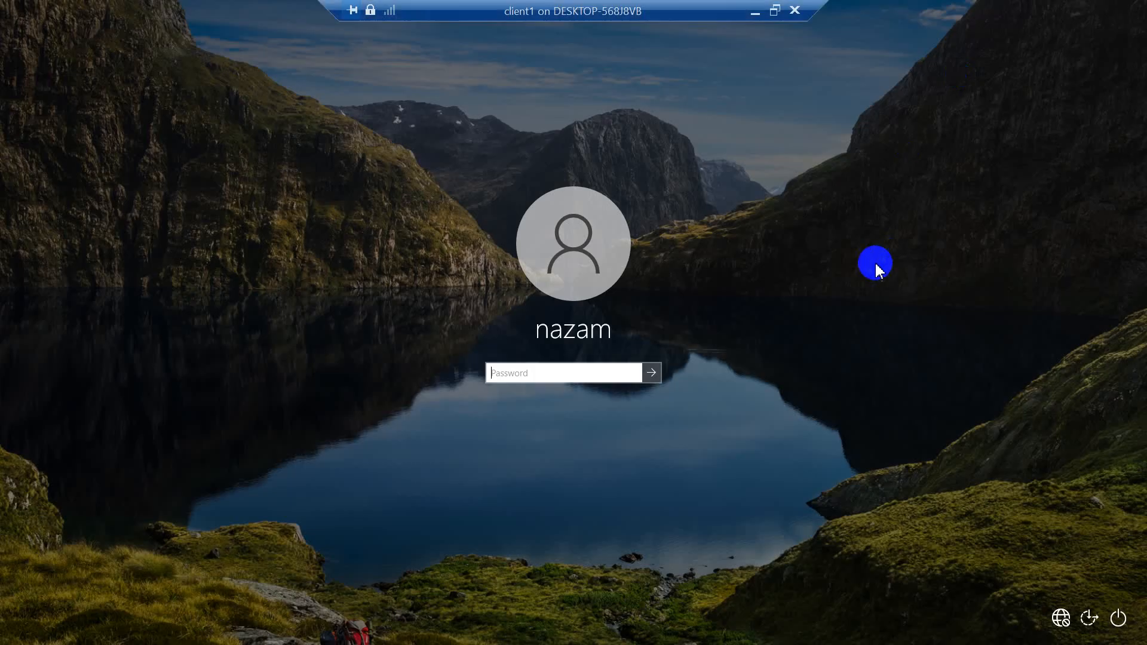
Step: Sign in to client1 with the account password
click(547, 370)
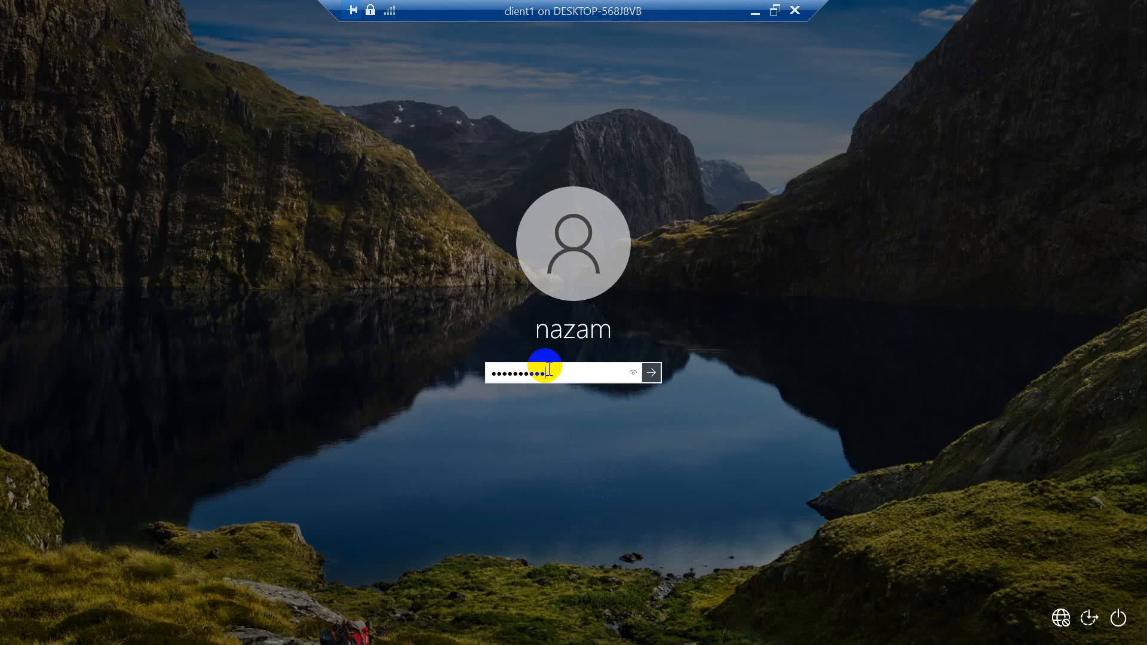
click(652, 373)
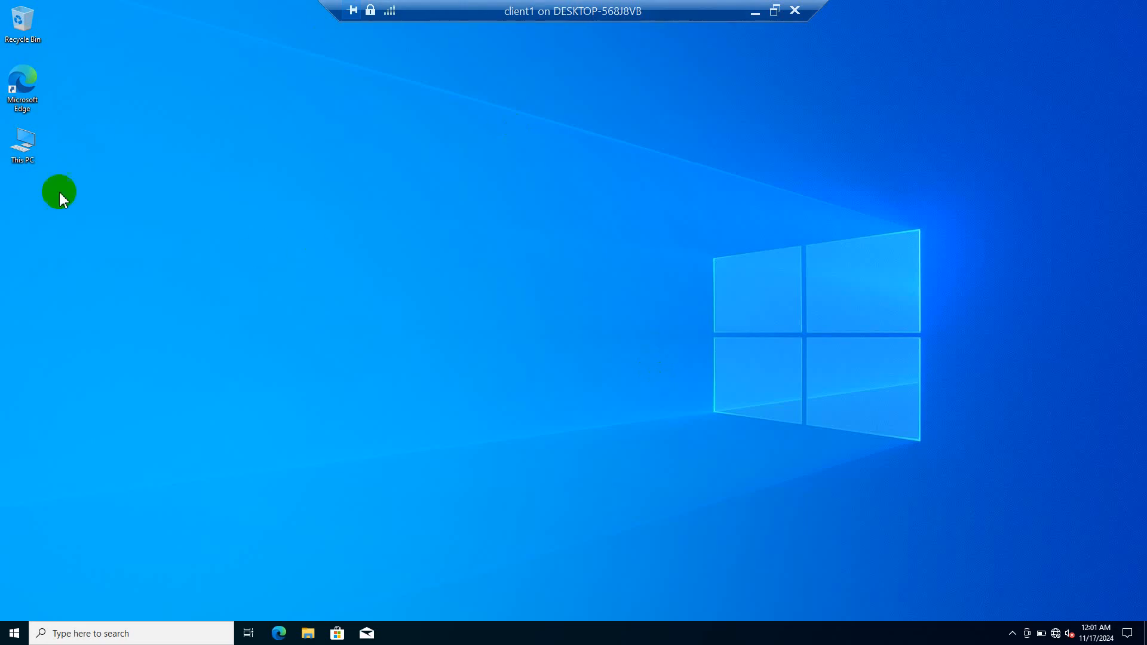
Step: Check client1's device name and Windows specifications in This PC's properties, and close the Settings window
click(28, 153)
right_click(28, 153)
click(116, 295)
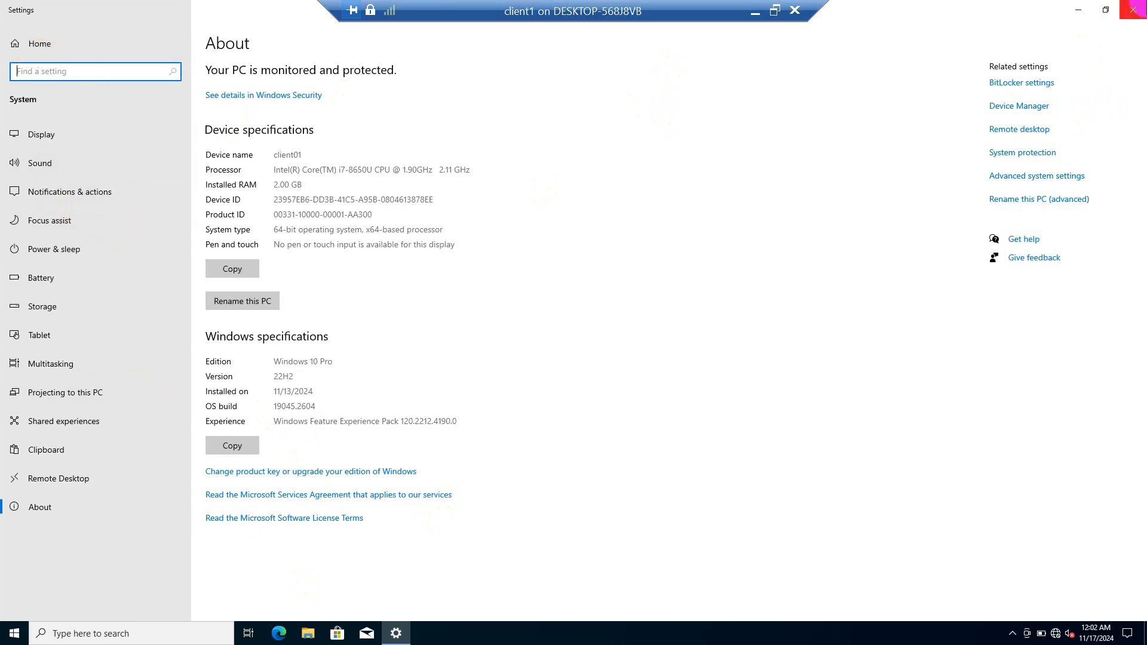
click(1134, 9)
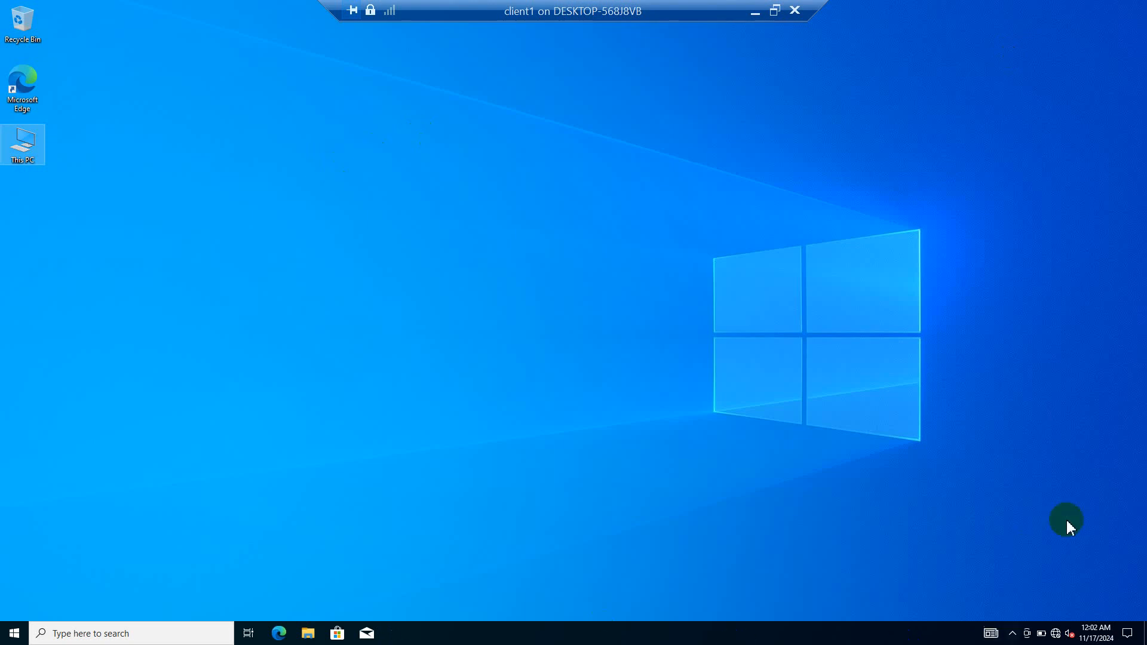
Step: Open the network adapter list on client1 from the Ethernet section of its network settings
right_click(1055, 633)
click(1058, 614)
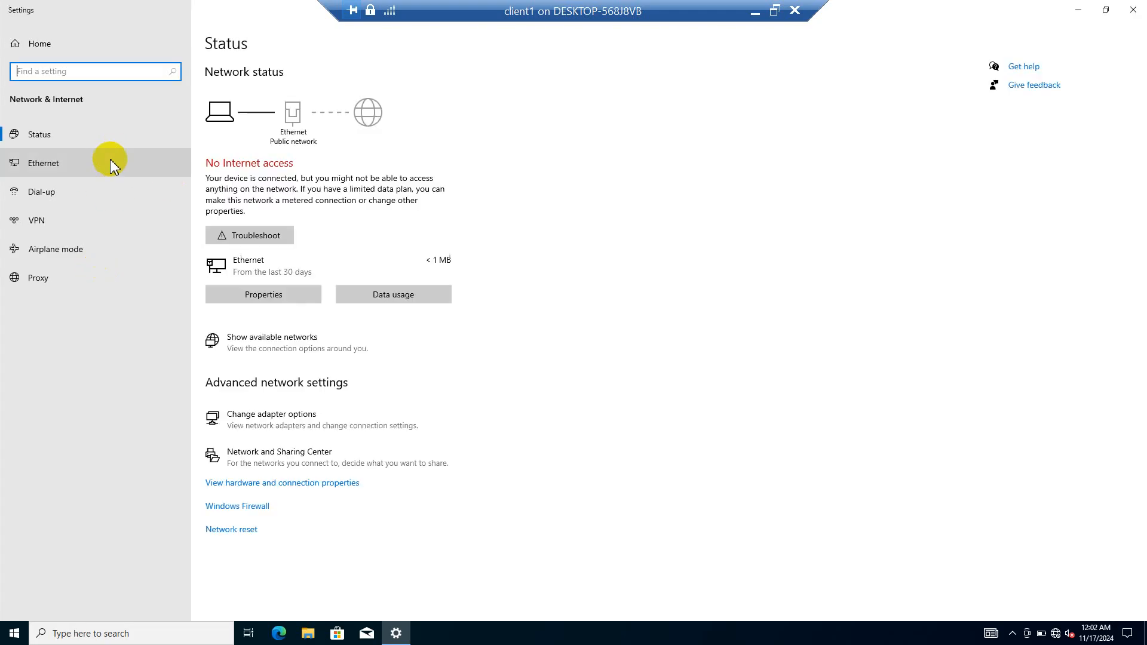
click(110, 160)
click(1042, 83)
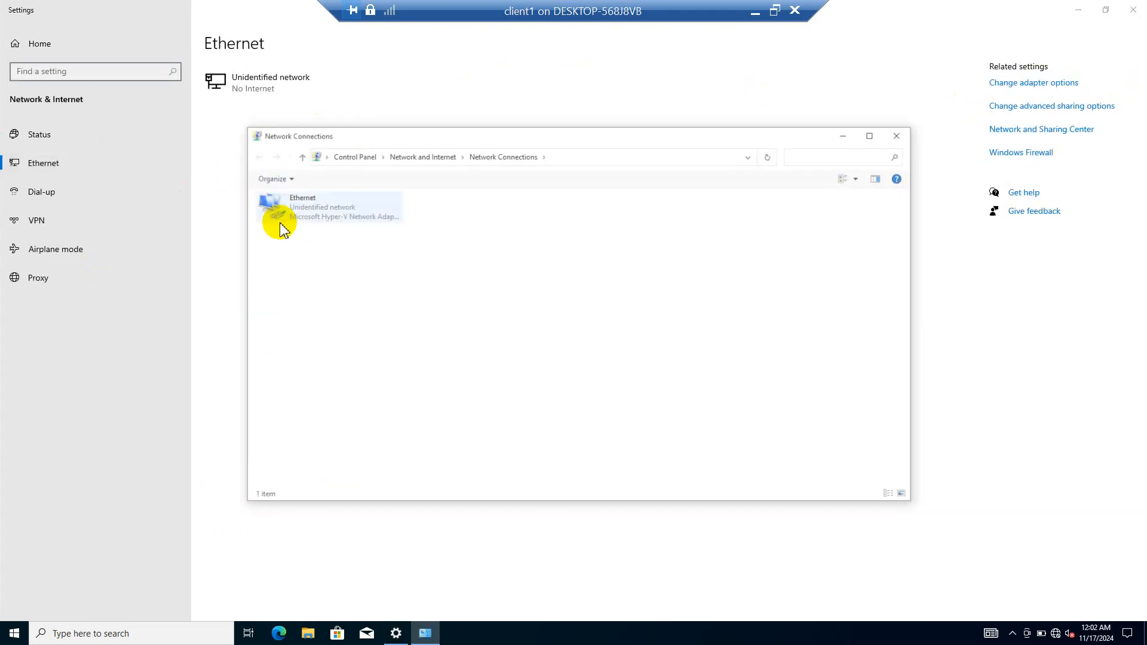
Step: Set the Ethernet adapter's IPv4 to address 192.168.100.2, subnet mask 255.255.255.0 and preferred DNS server 192.168.100.1, and close its dialogs
double_click(321, 215)
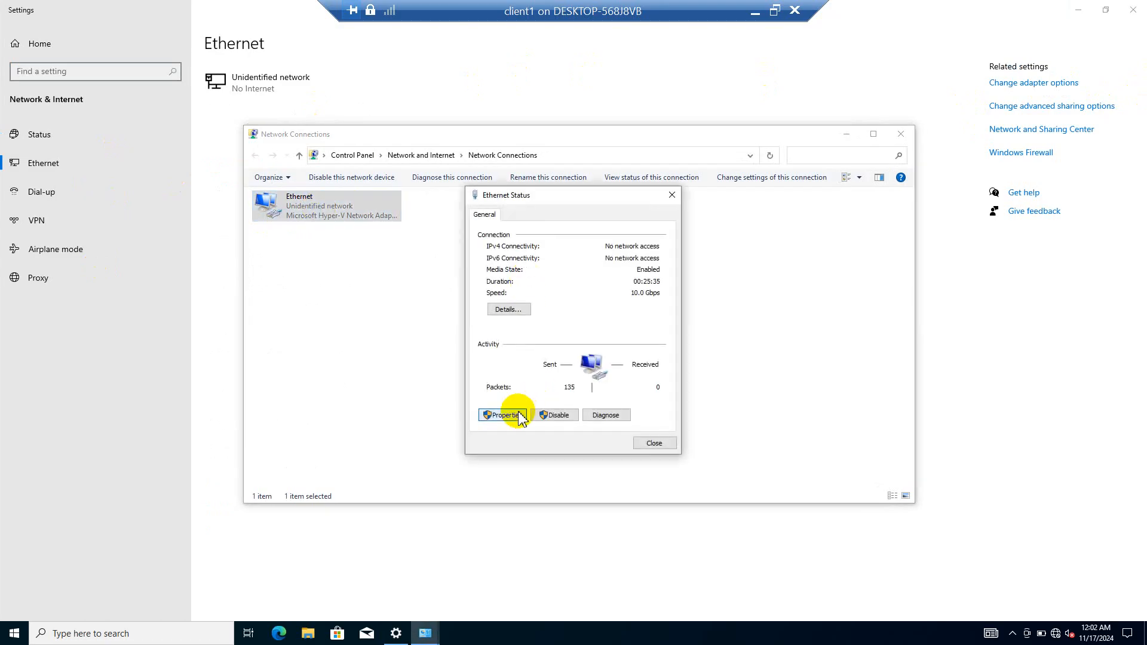
click(504, 415)
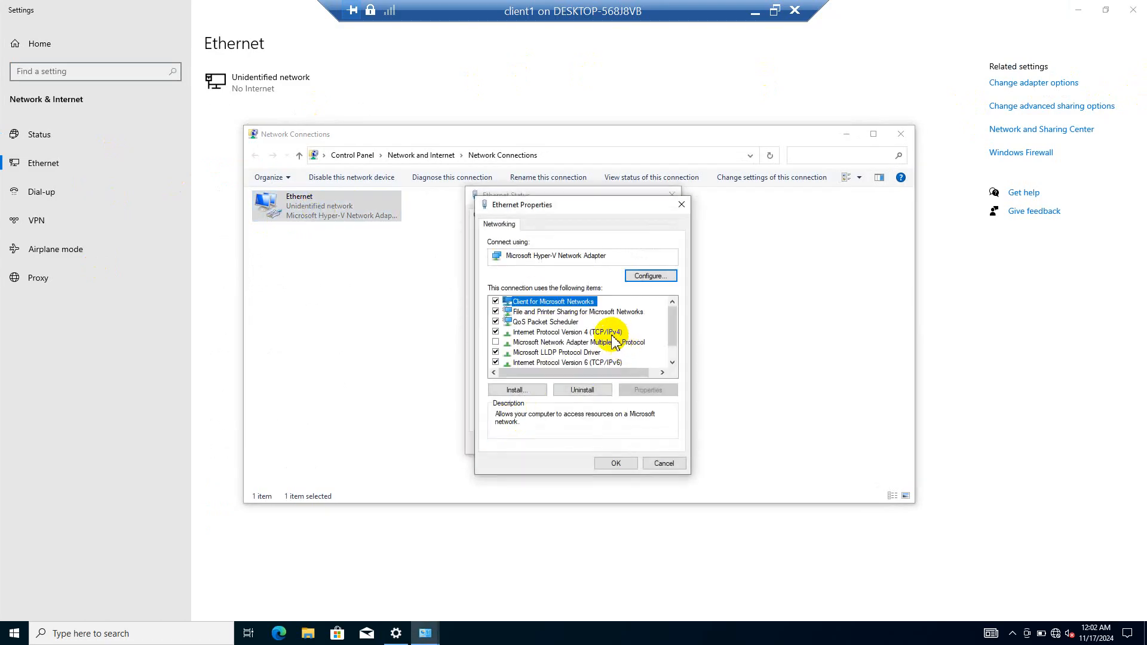
double_click(613, 333)
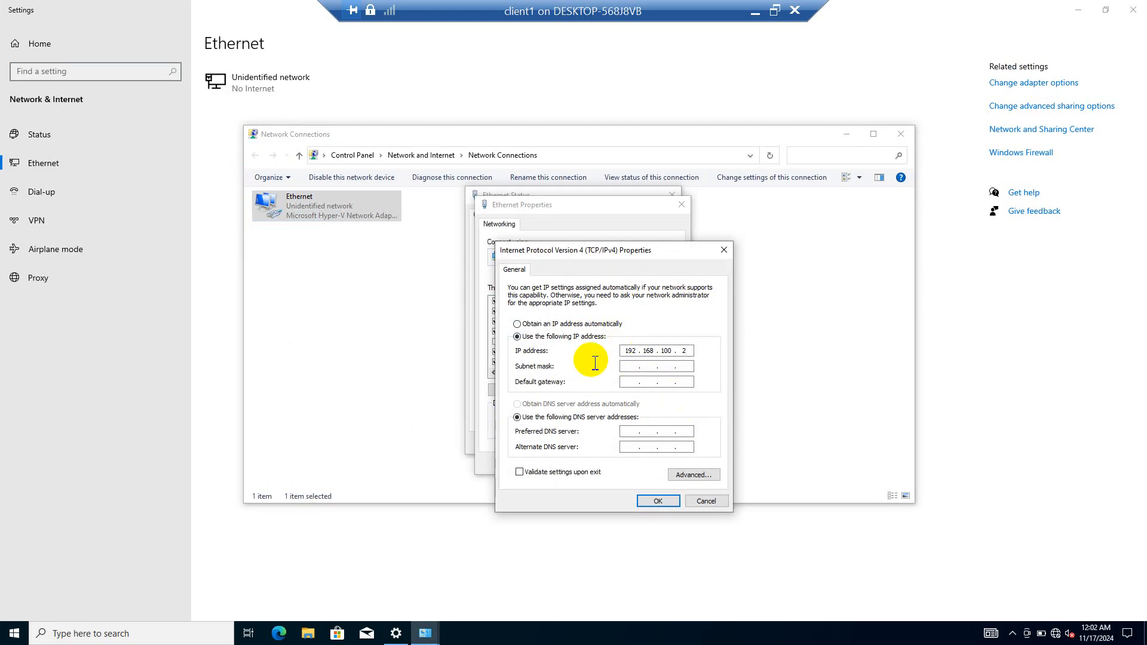
click(626, 366)
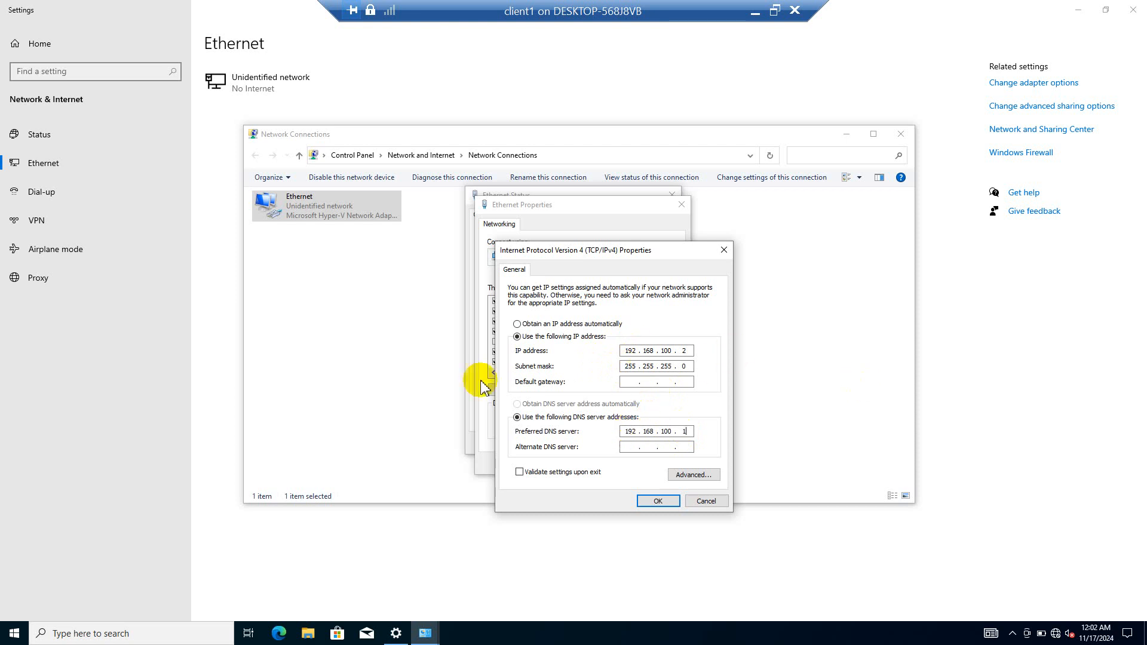
drag(561, 255, 583, 199)
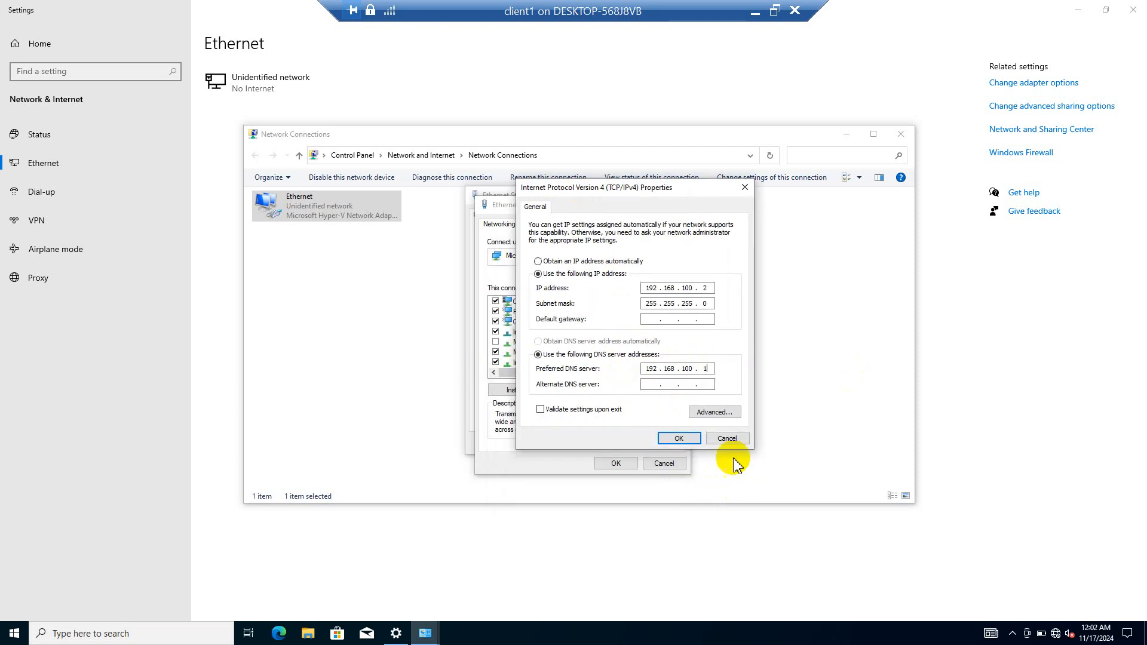
click(681, 439)
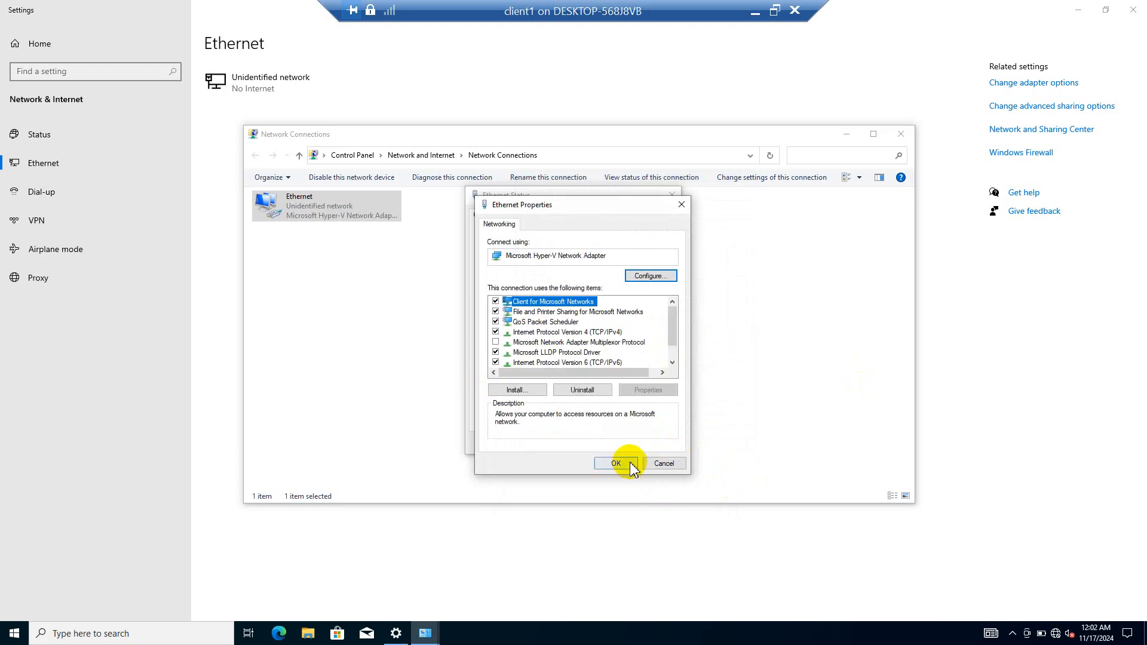
click(621, 464)
click(654, 444)
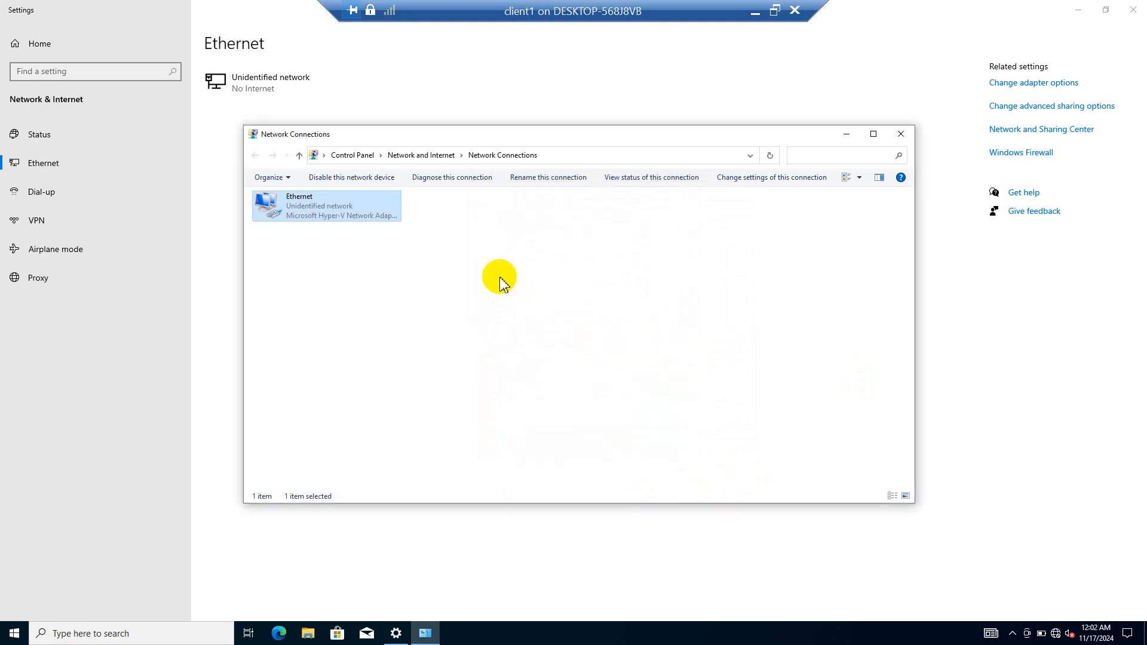
Step: Disable client1's Ethernet adapter and enable it again
right_click(358, 212)
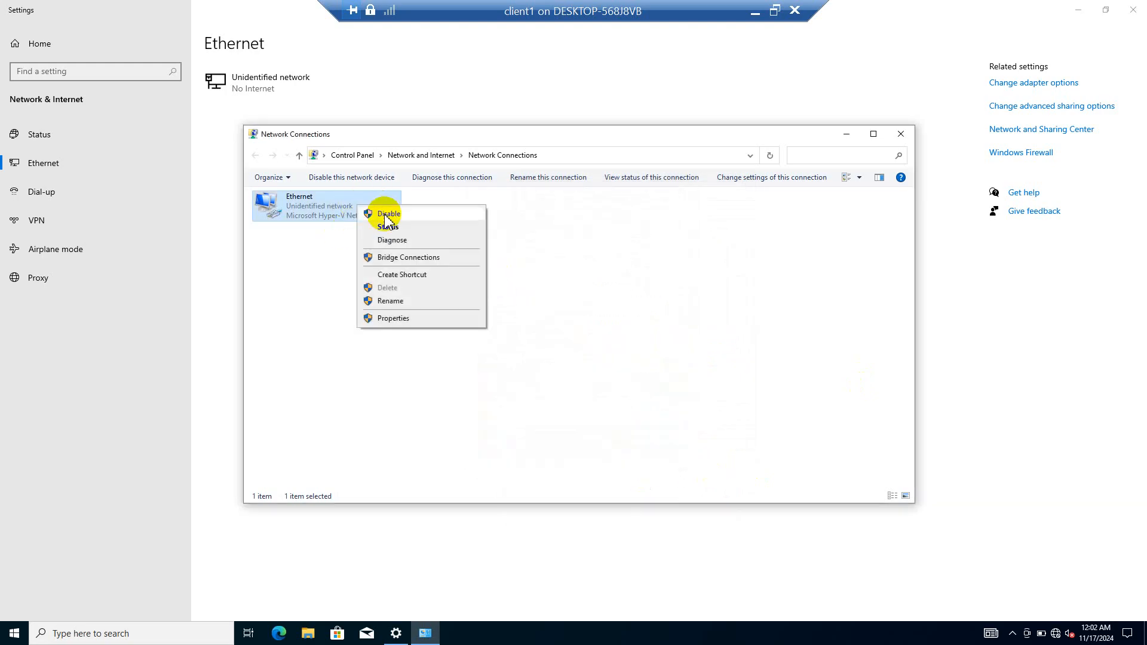
click(381, 218)
right_click(380, 215)
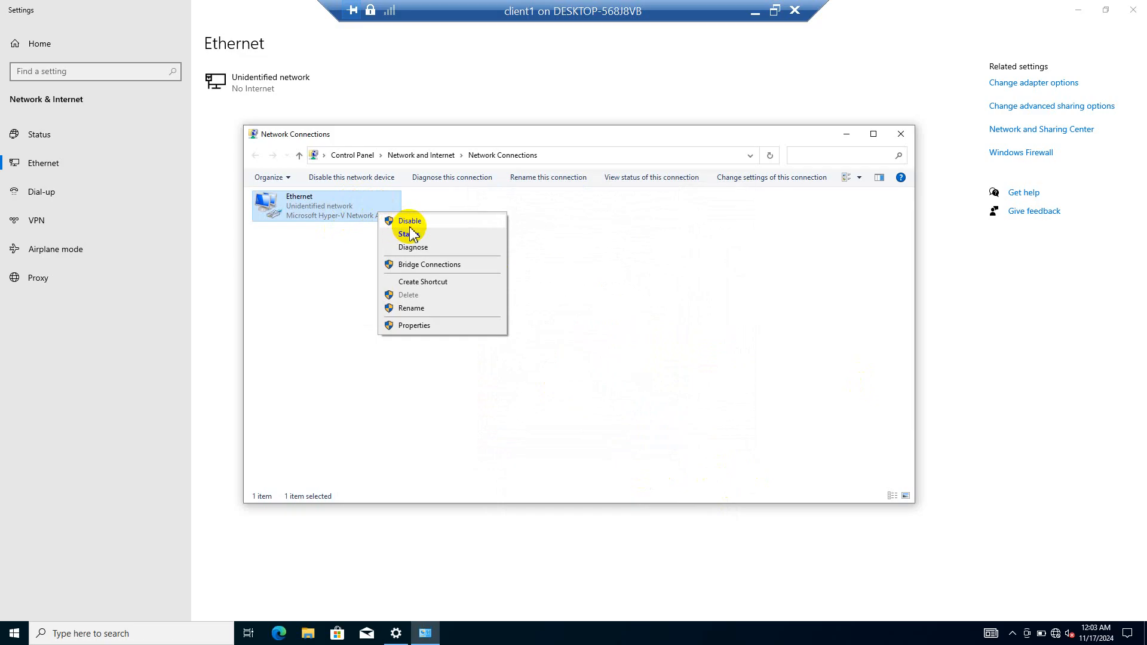
click(410, 221)
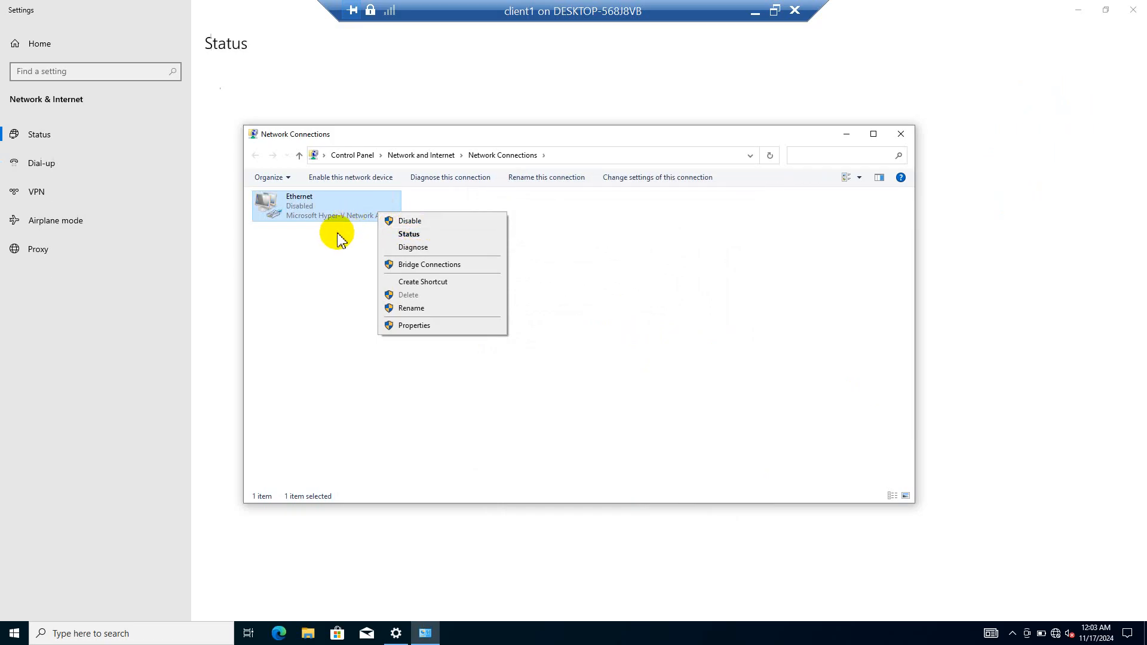
right_click(356, 205)
click(384, 207)
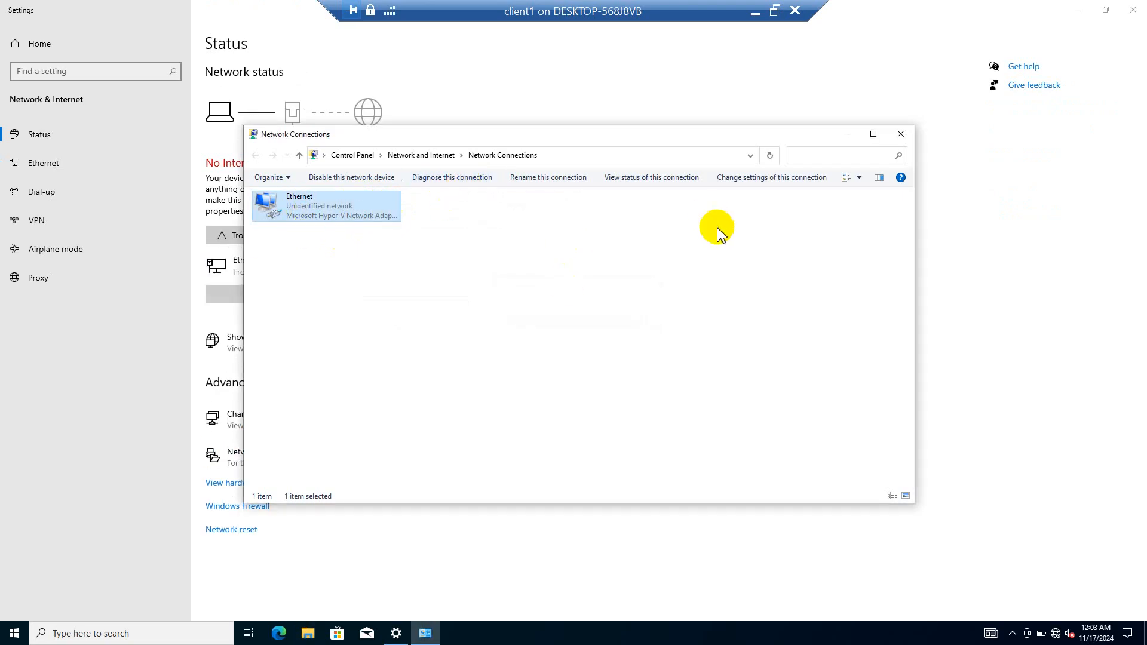
Step: Minimize Network Connections and close Settings on client1, and switch to the DC01 virtual machine
click(847, 134)
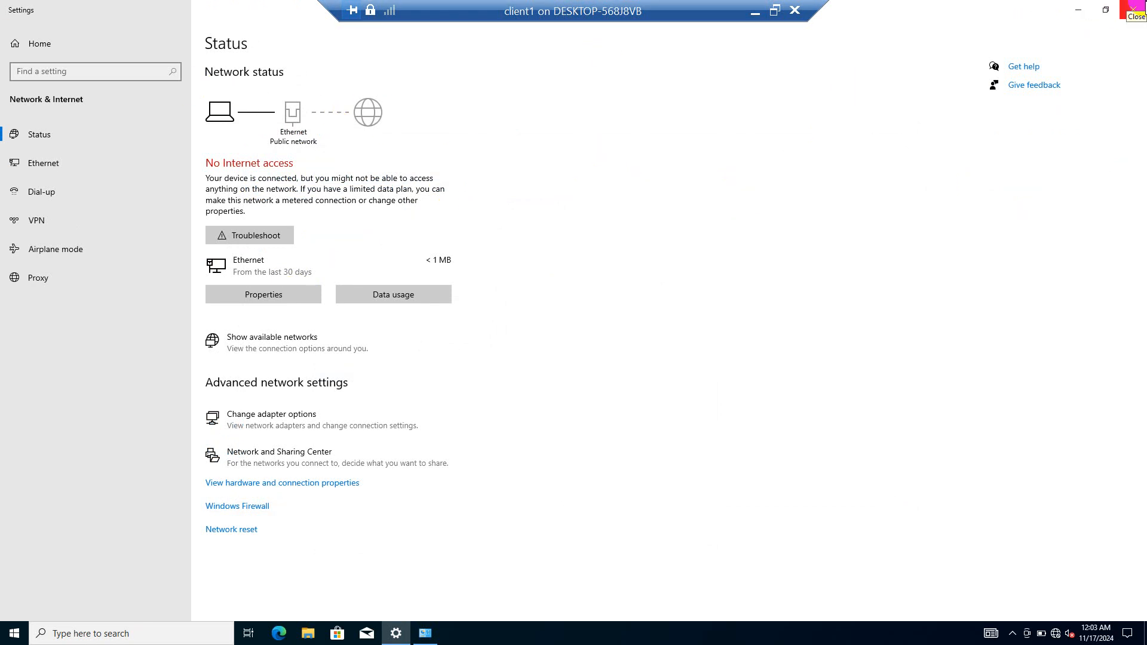
click(1133, 7)
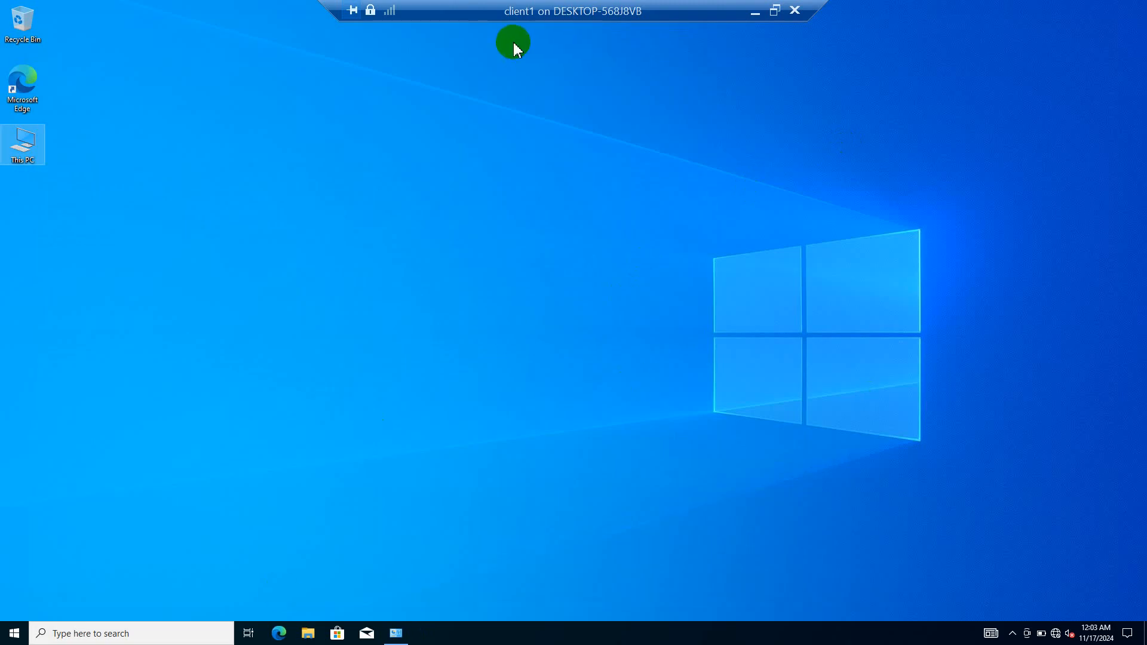
click(758, 11)
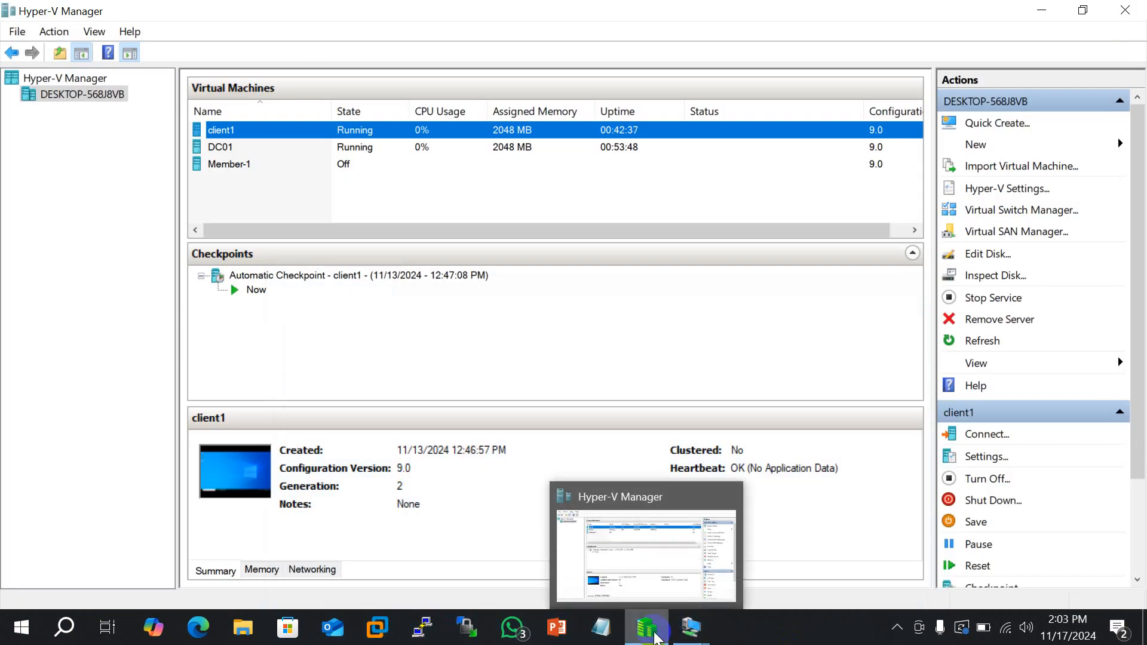
mouse_move(693, 627)
click(632, 575)
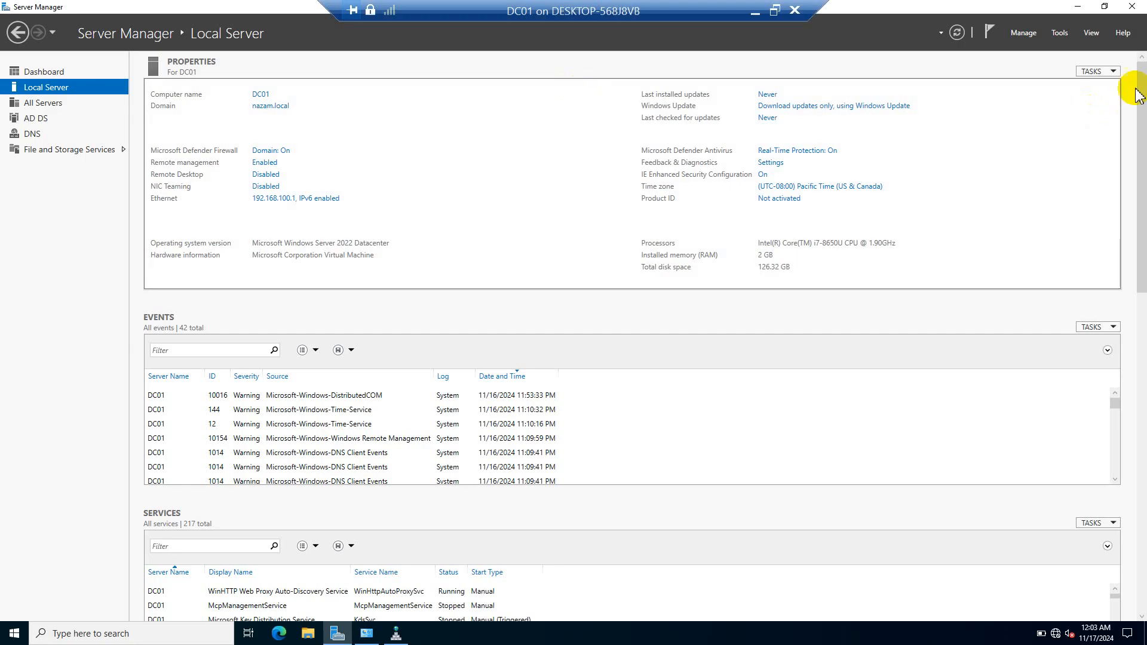
Step: Open the nazam.local forward lookup zone of DC01 in DNS Manager
click(1059, 33)
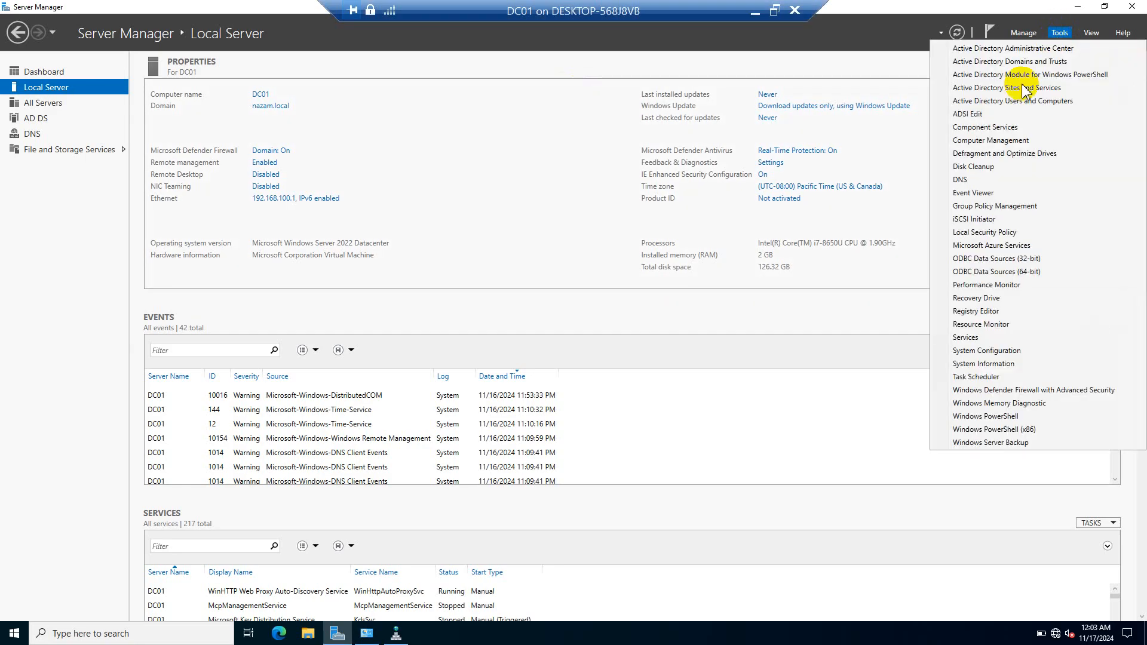
click(989, 174)
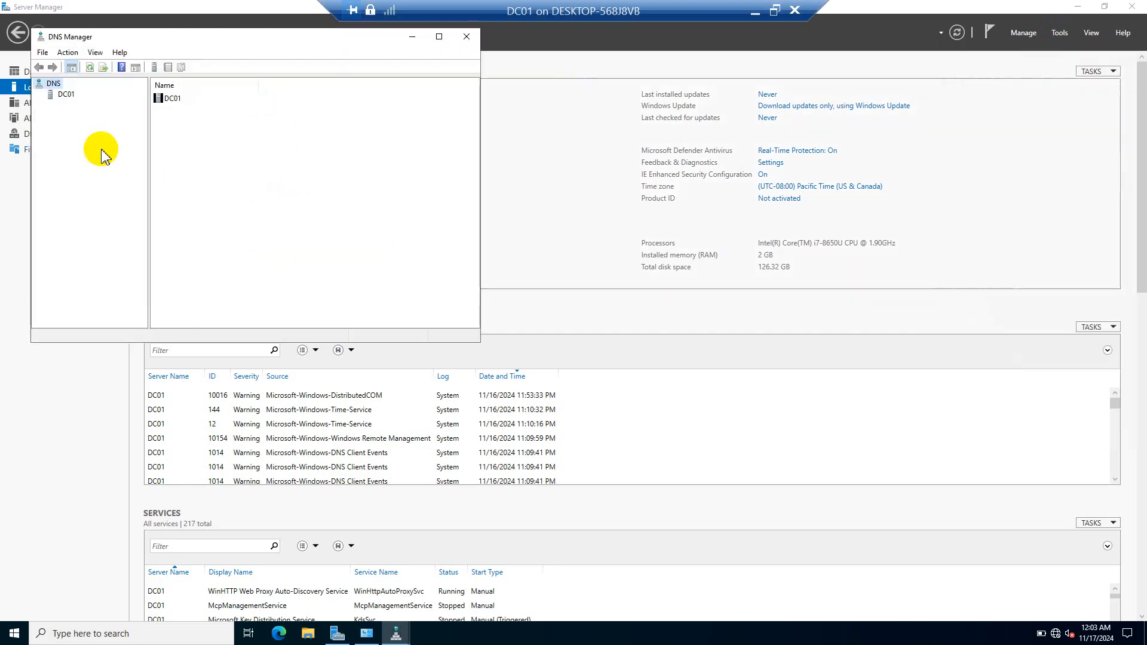
double_click(167, 96)
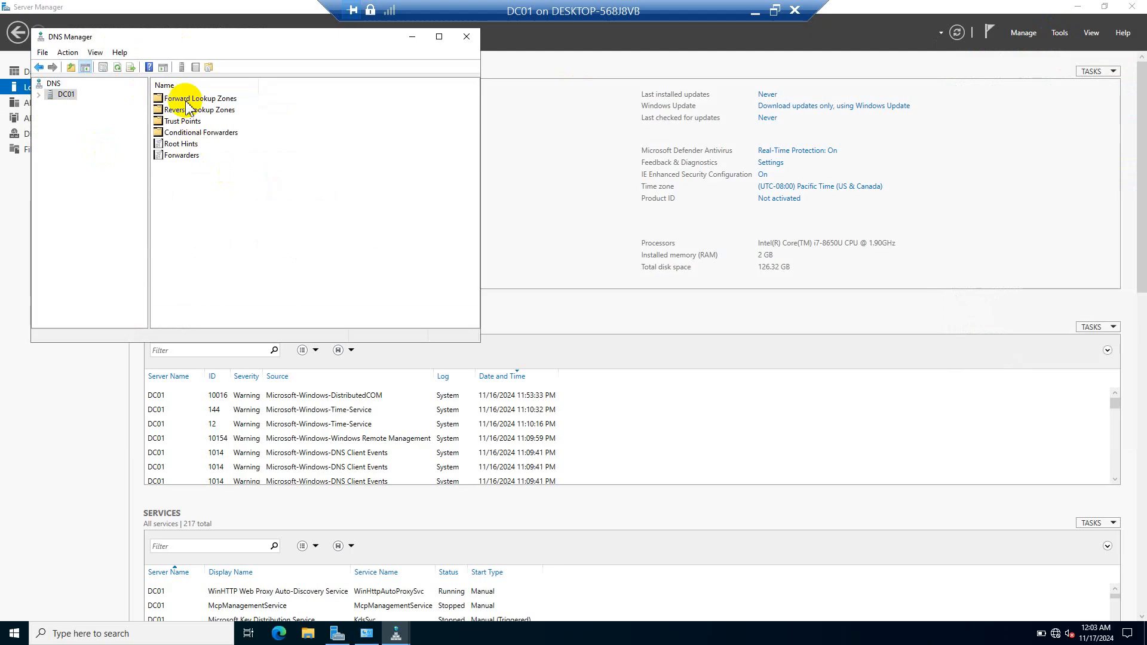
double_click(211, 100)
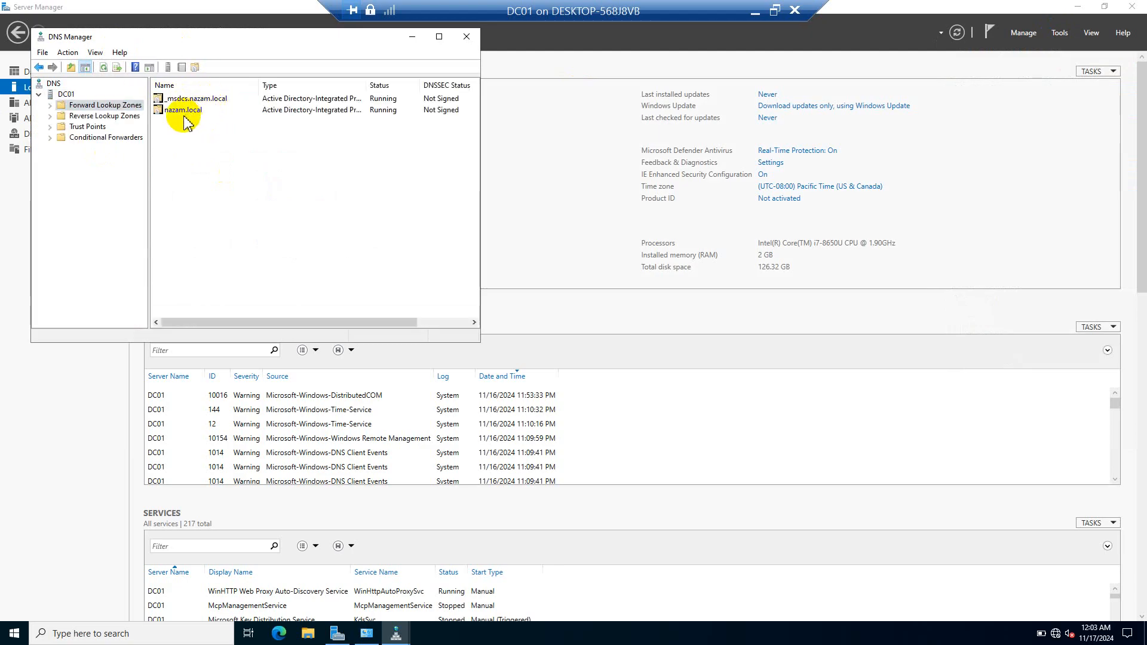
double_click(190, 110)
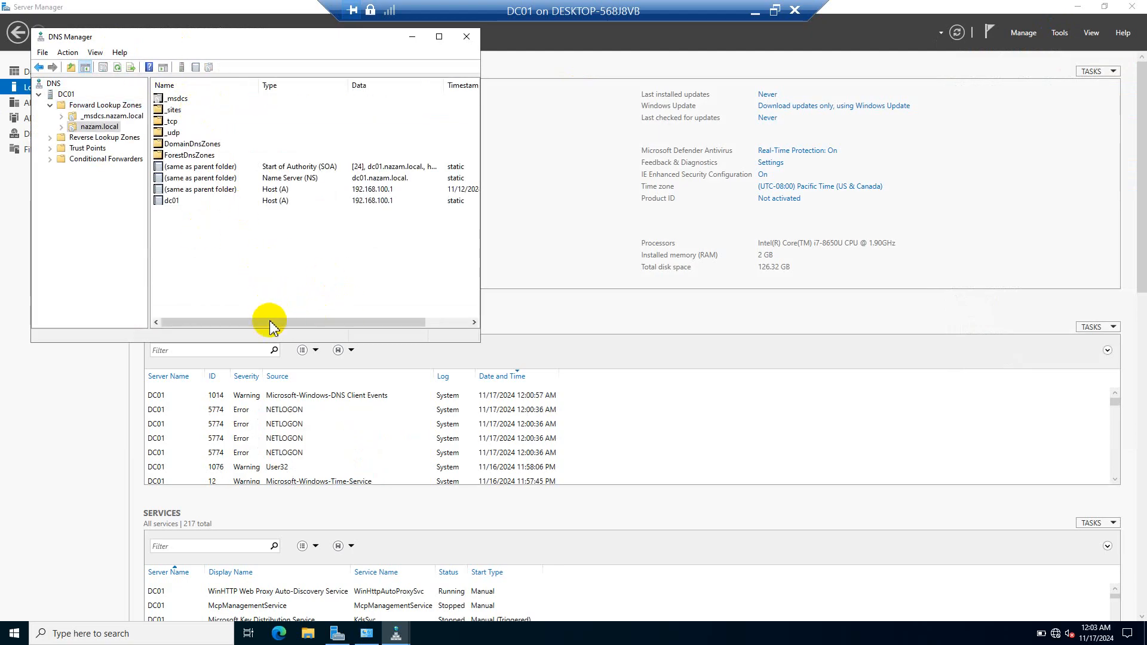
Step: Examine the data and timestamps of the Host (A) and Name Server (NS) records in the nazam.local zone, and close DNS Manager
drag(269, 322, 243, 326)
click(379, 200)
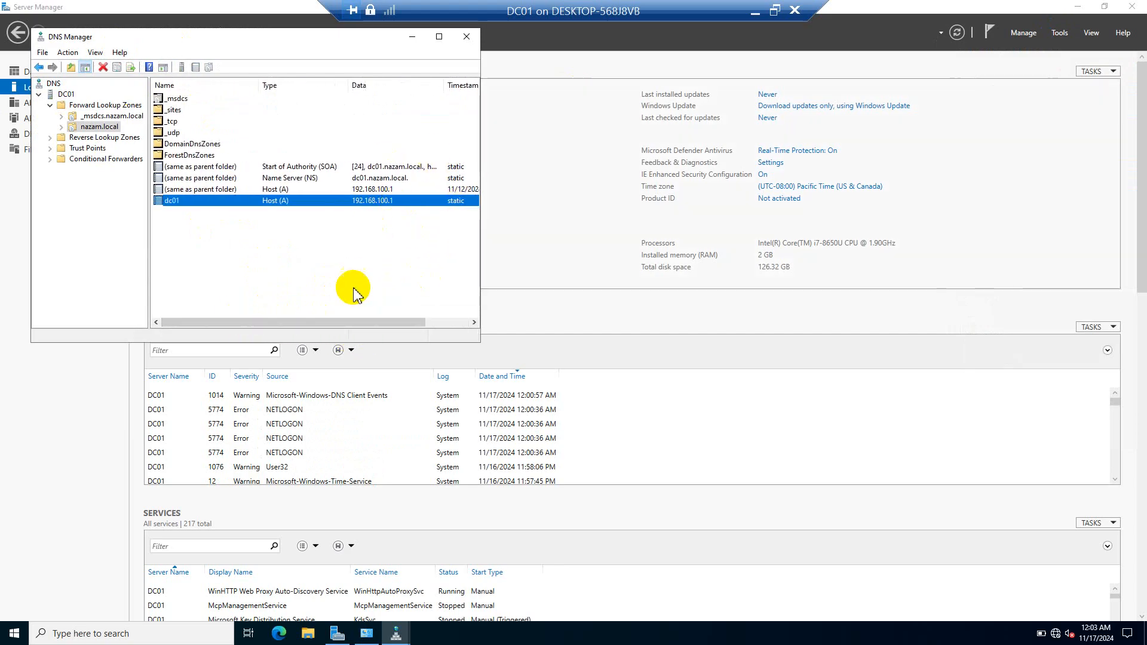
click(388, 190)
drag(367, 326, 472, 341)
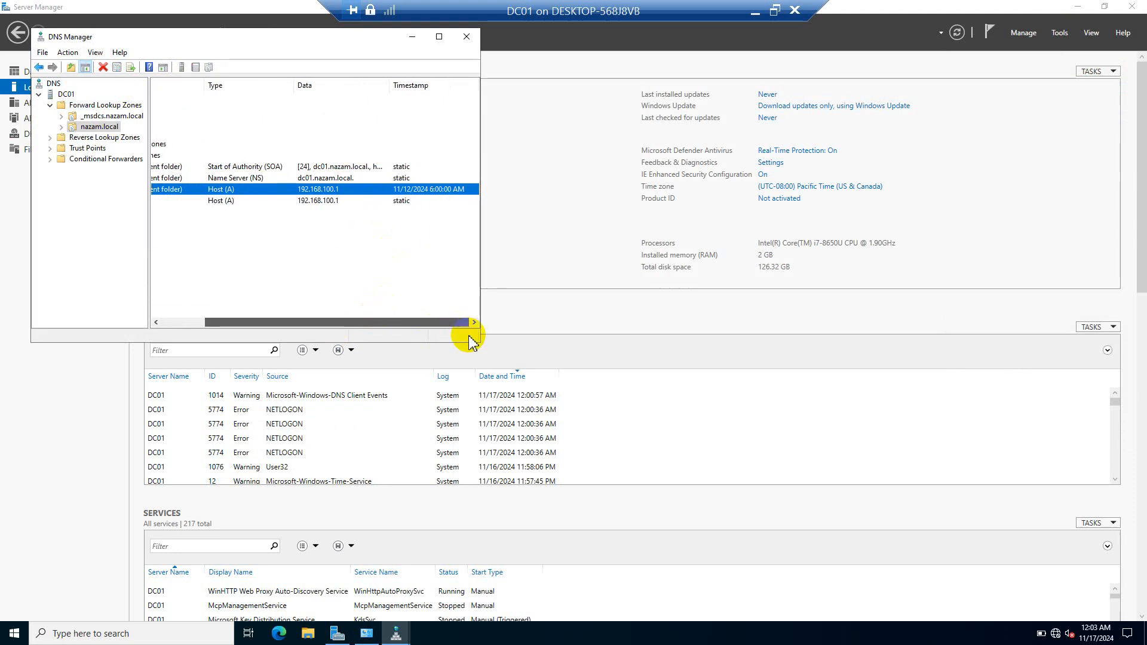
drag(367, 324, 303, 321)
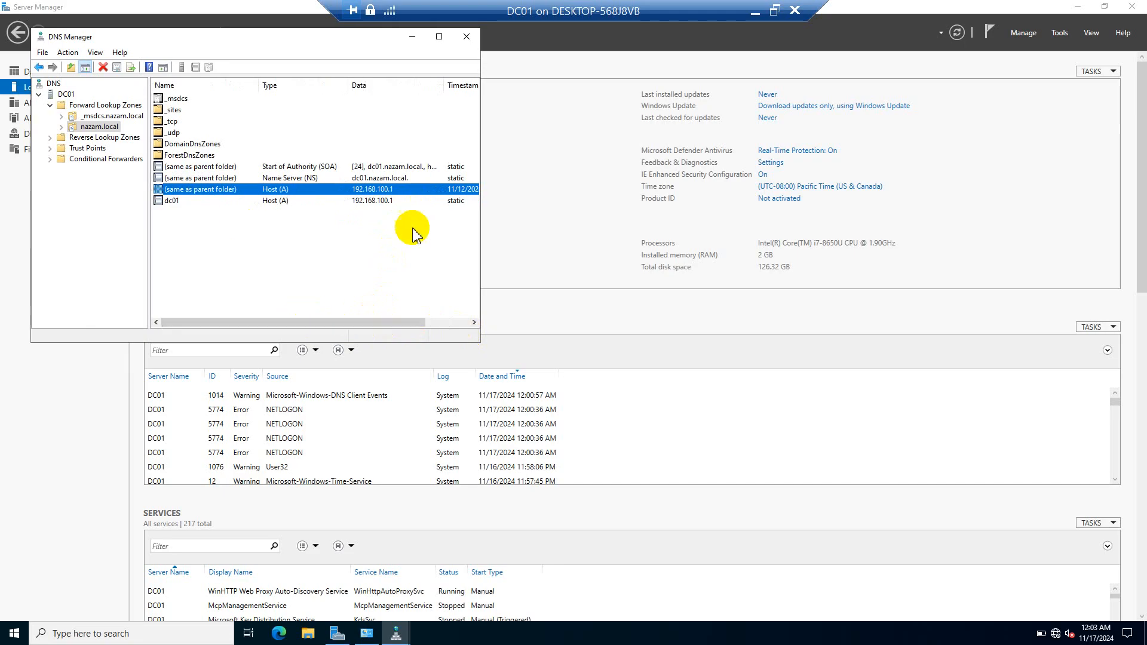
click(377, 201)
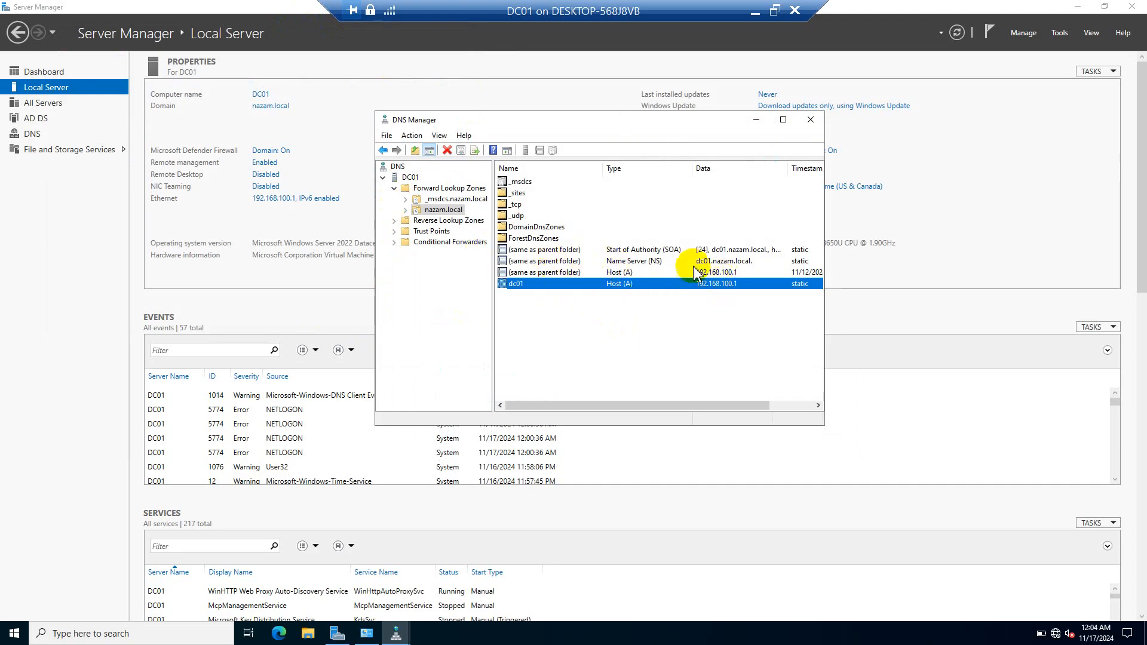
click(730, 264)
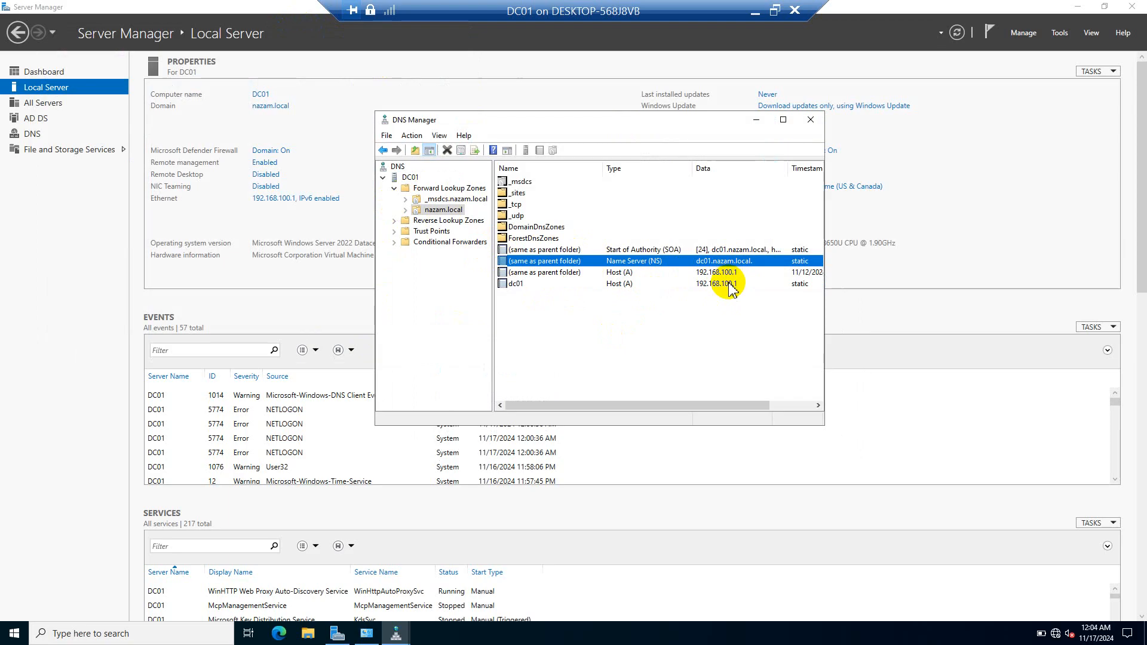
click(711, 285)
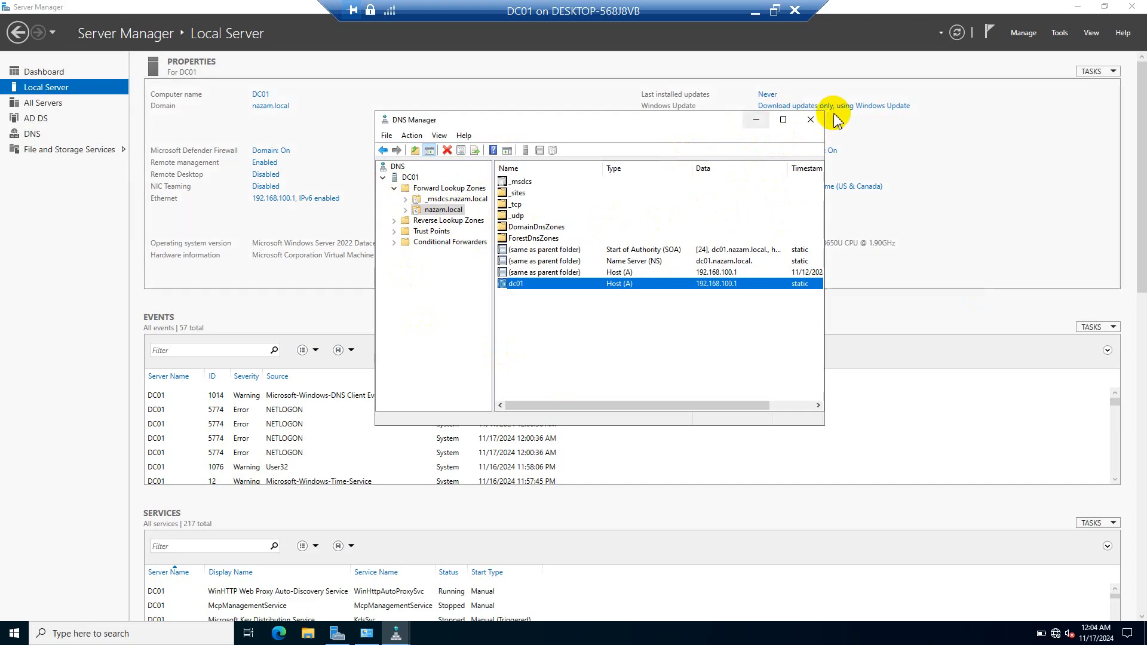
click(811, 119)
Step: Refresh the Local Server information in Server Manager and dismiss the refresh task notification
click(957, 33)
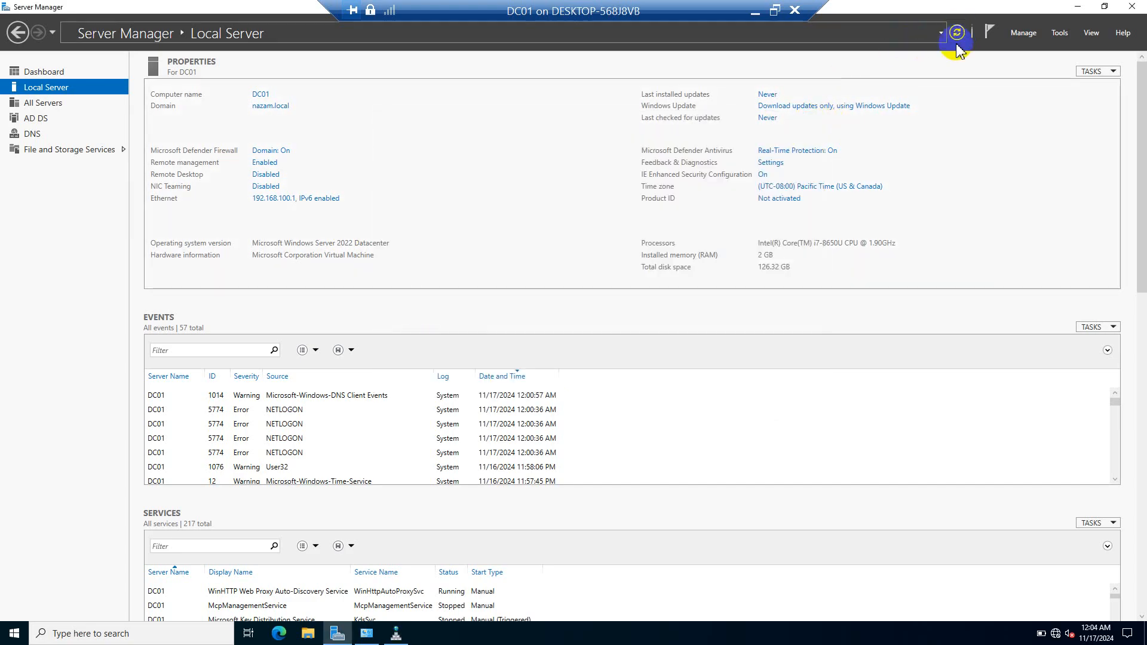
click(956, 33)
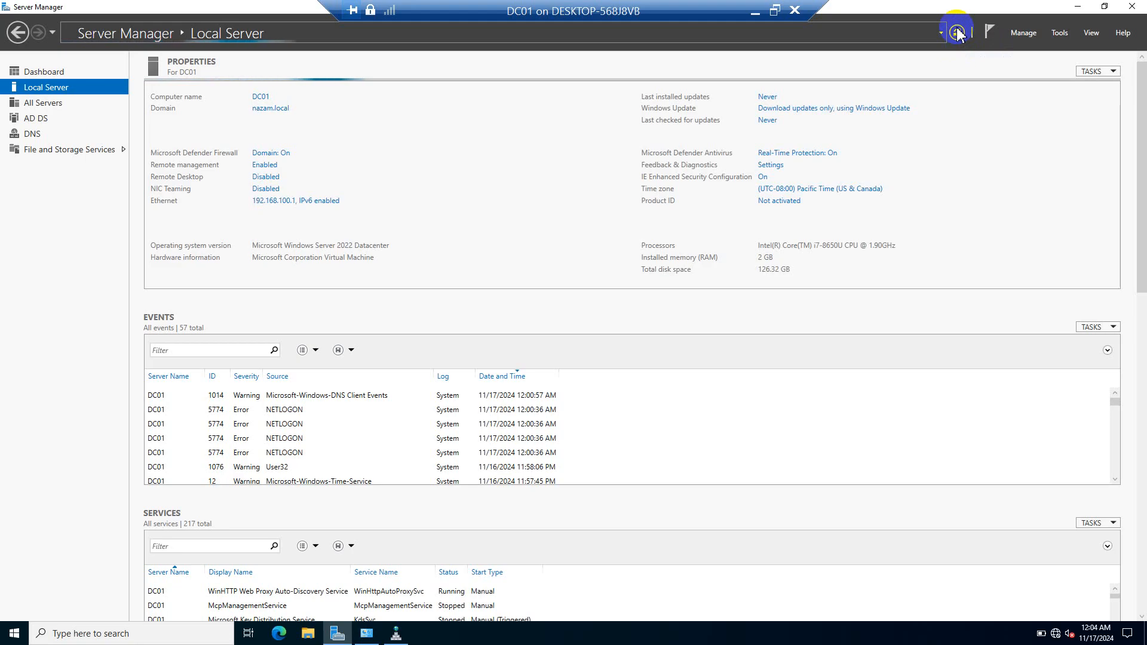
click(990, 37)
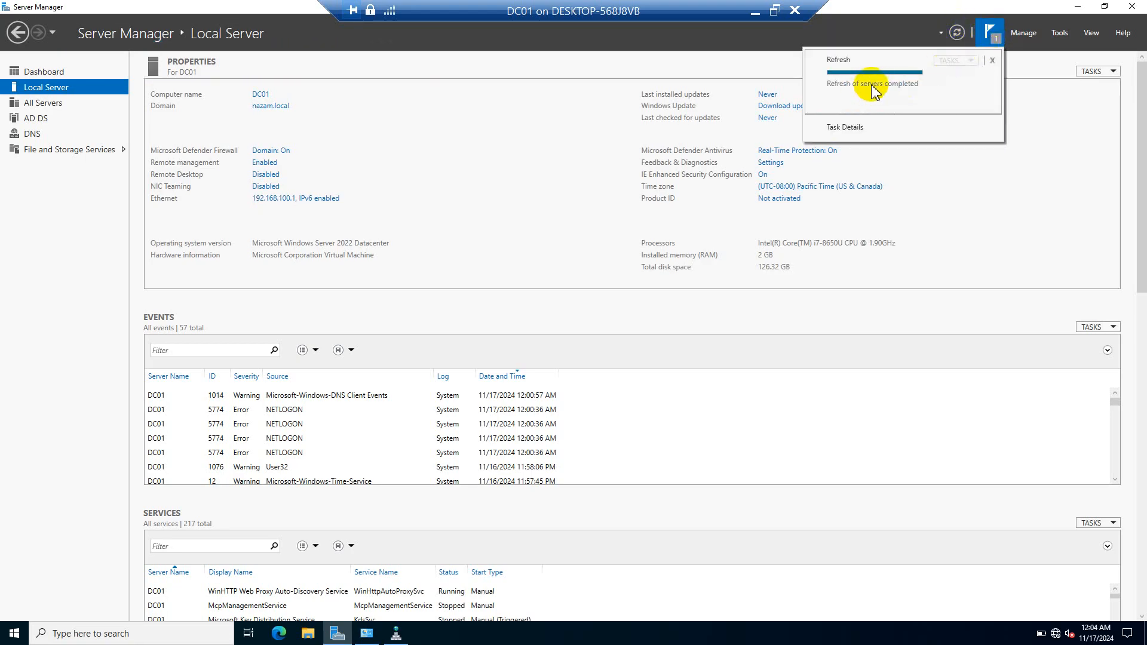
click(993, 61)
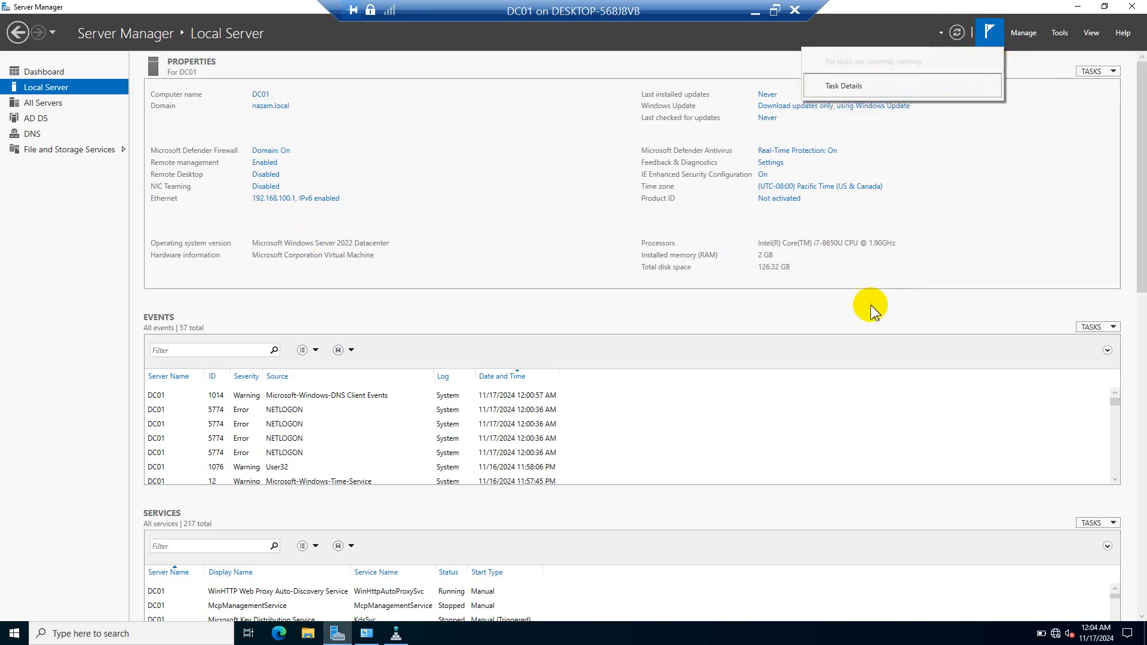
click(989, 169)
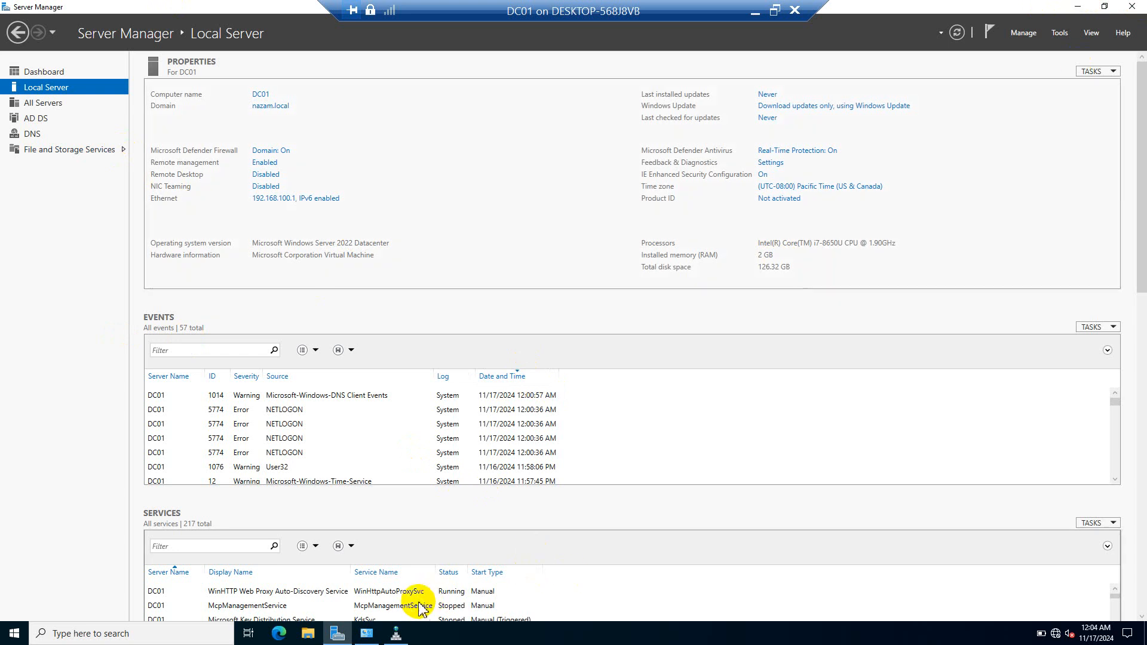
Step: Minimize Server Manager and switch from DC01 back to the client1 virtual machine
click(1080, 6)
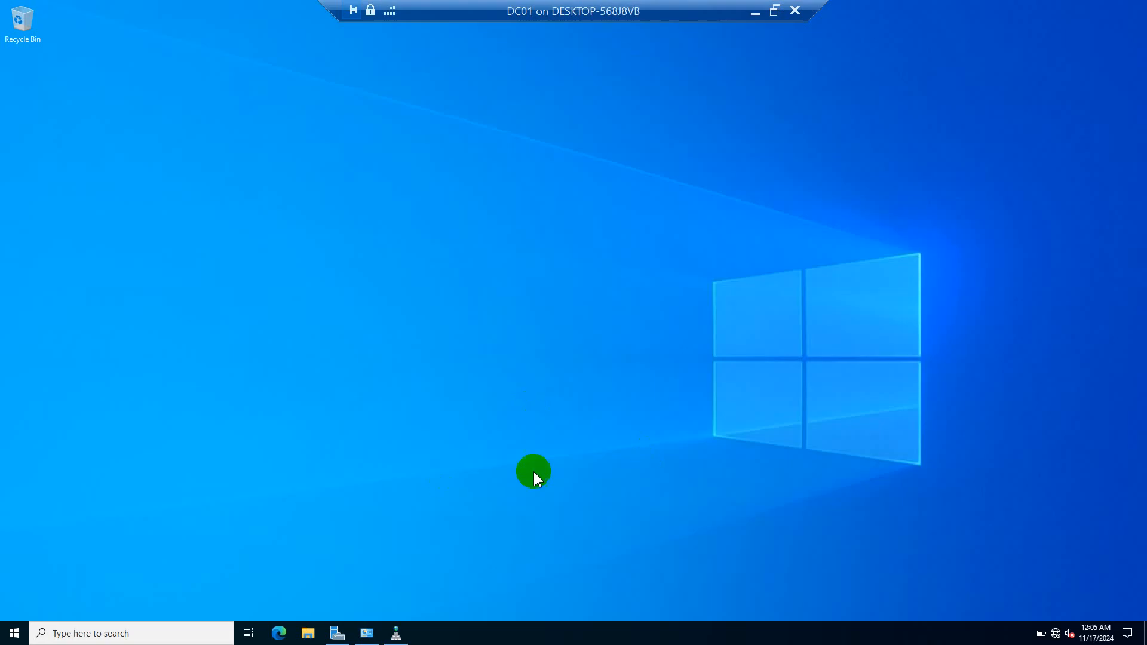
click(751, 16)
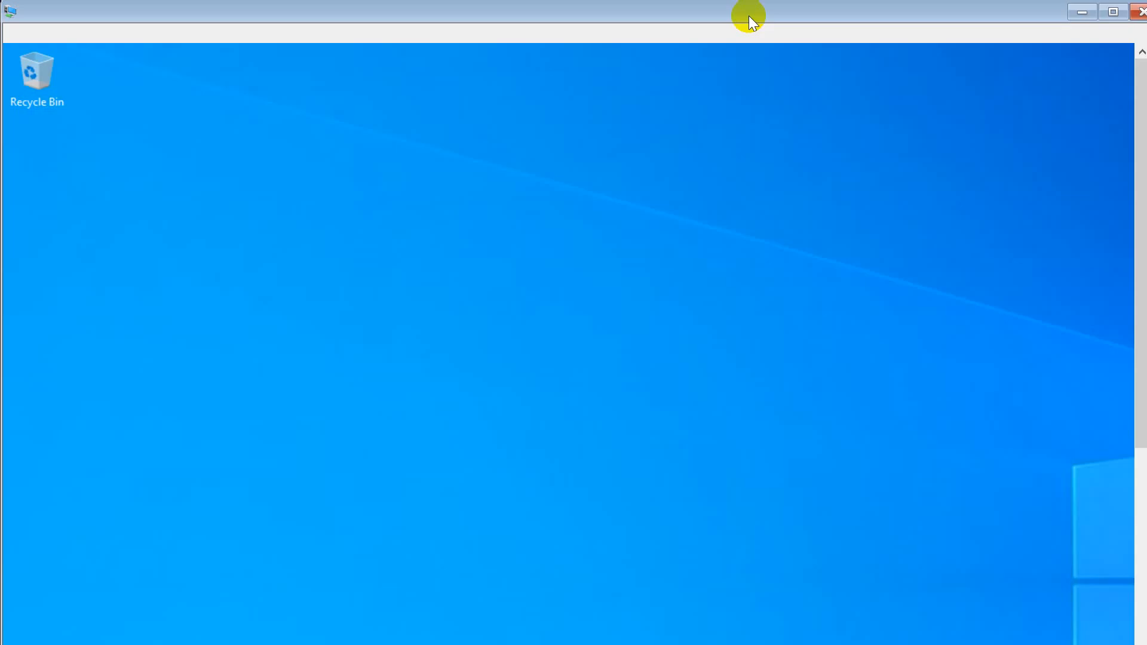
mouse_move(702, 640)
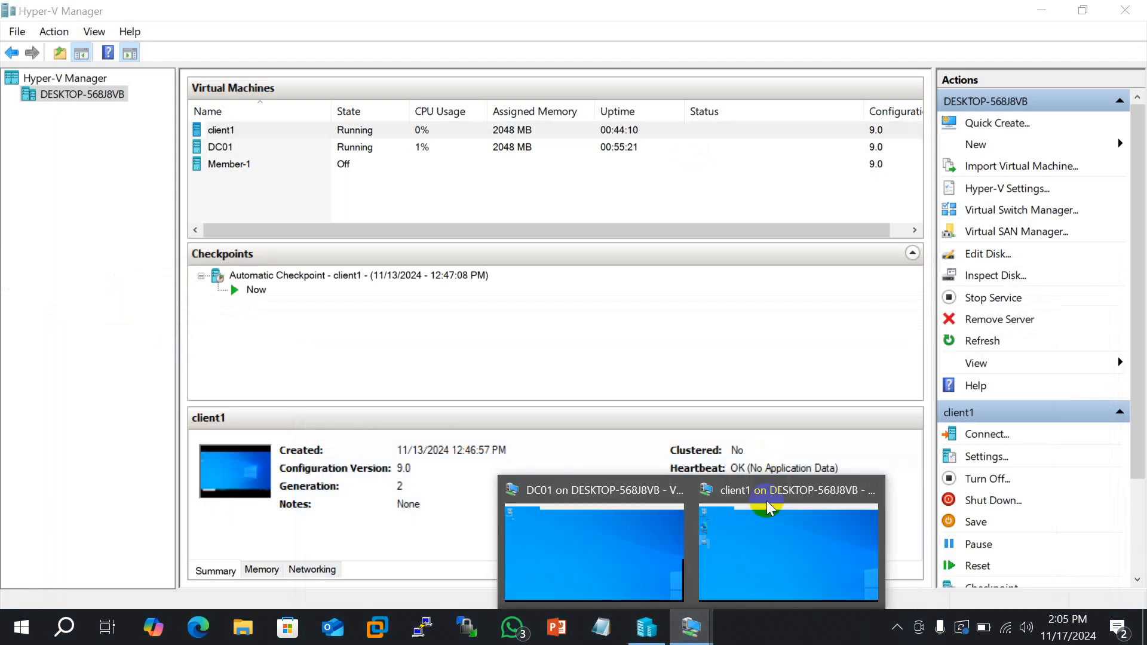
click(771, 544)
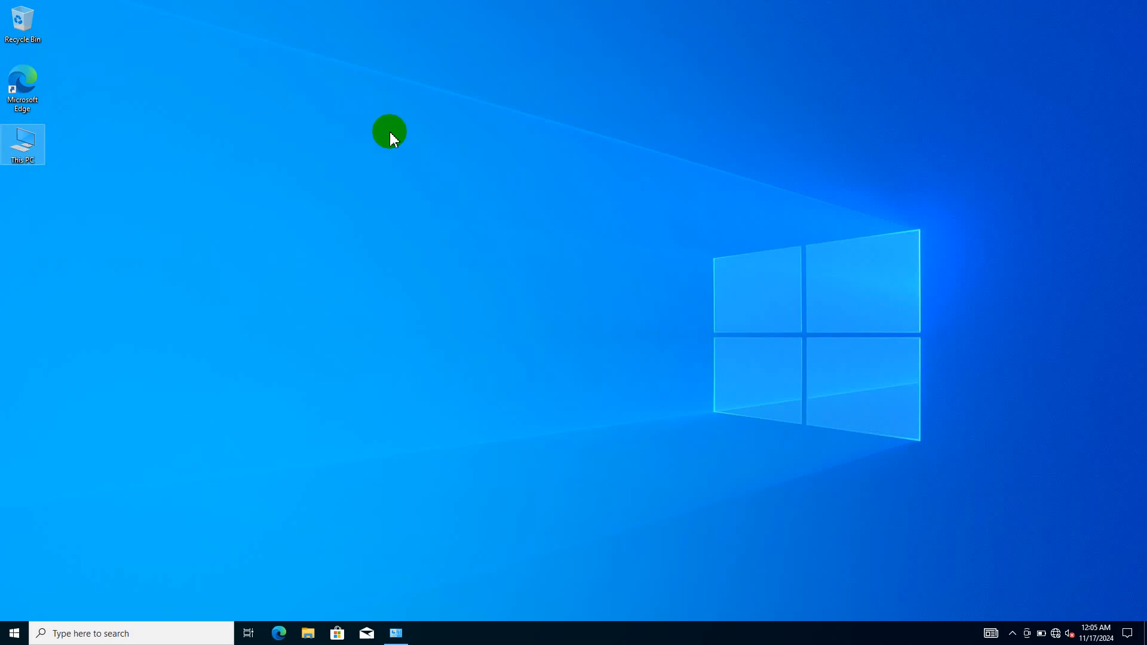
Step: Open the computer name and domain membership settings of client1 from the properties of This PC
right_click(33, 147)
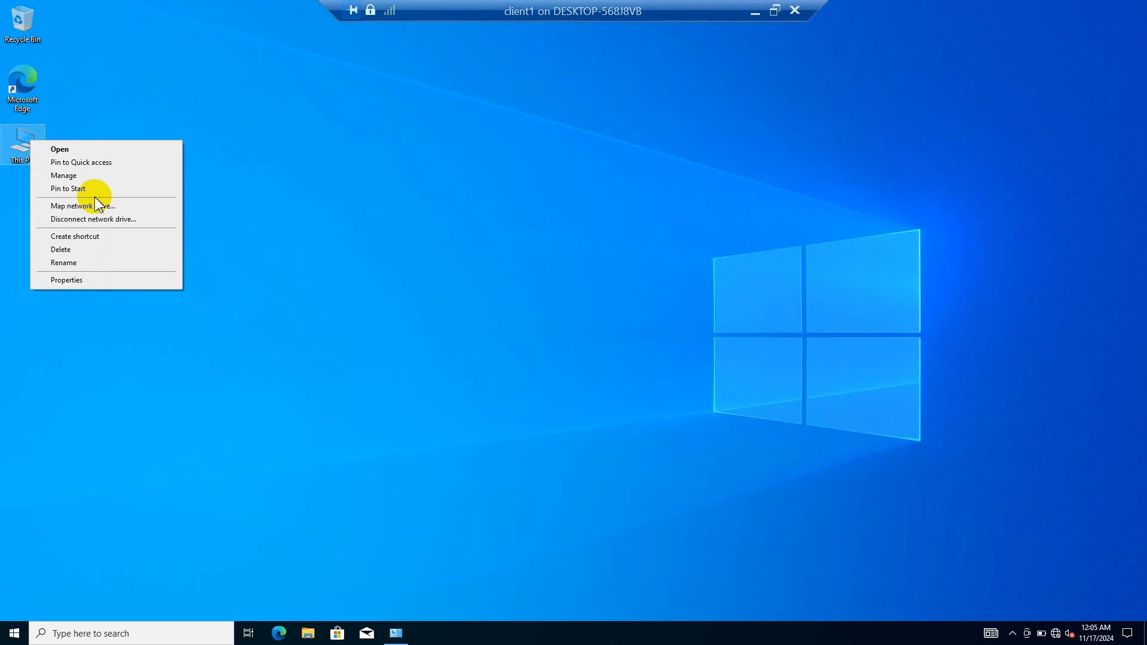
click(116, 279)
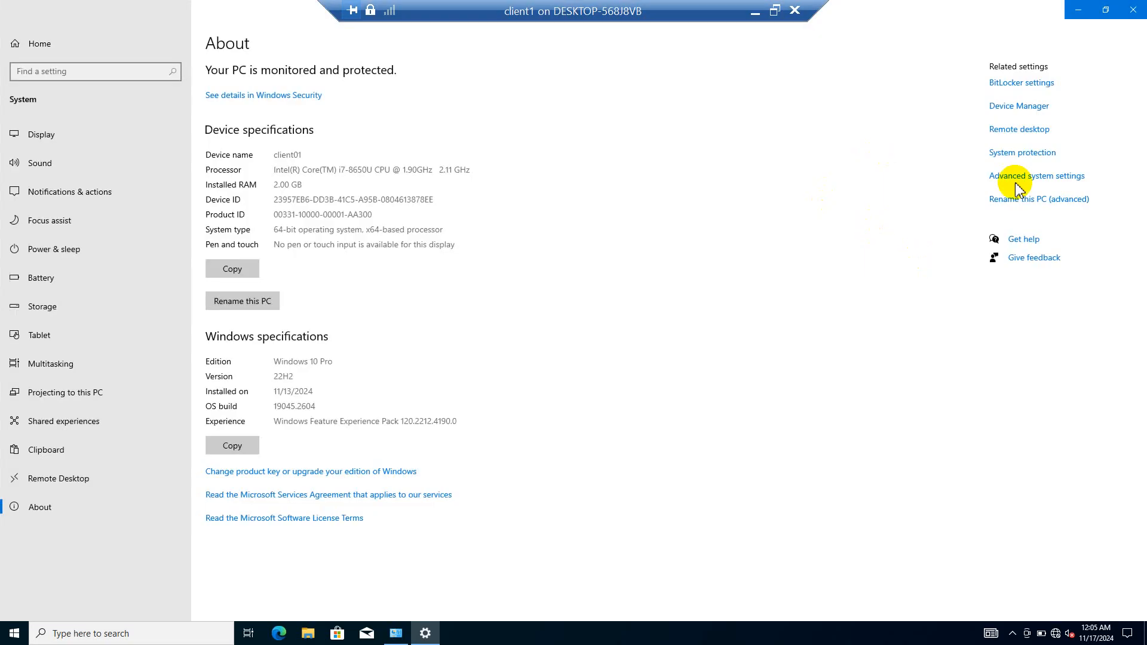
click(1042, 200)
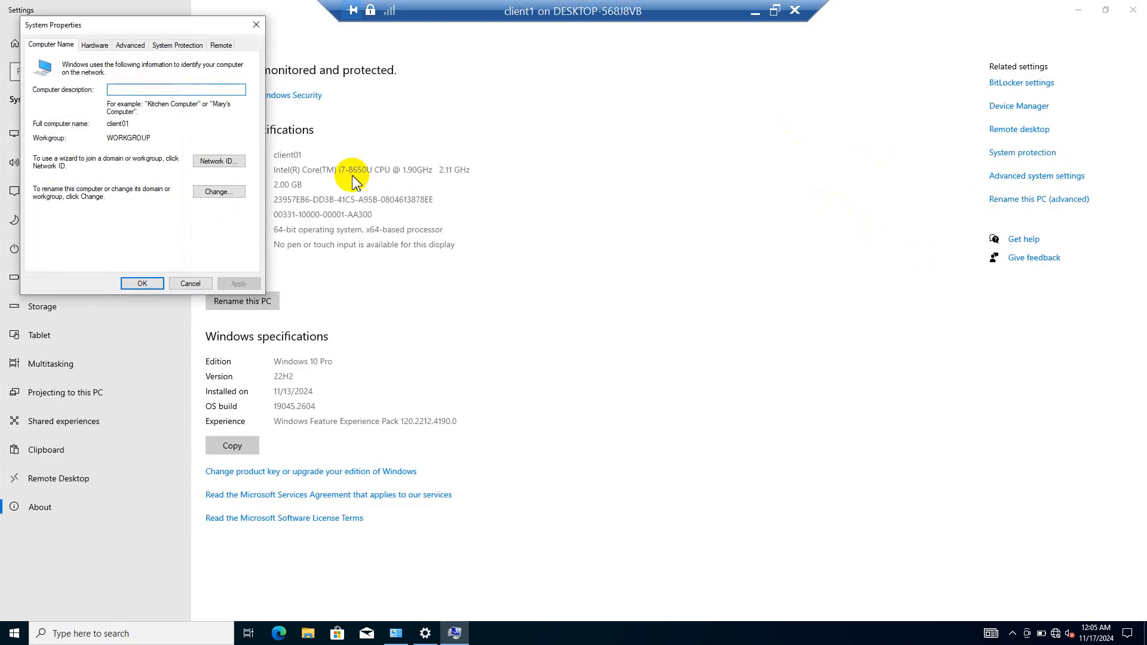
click(218, 191)
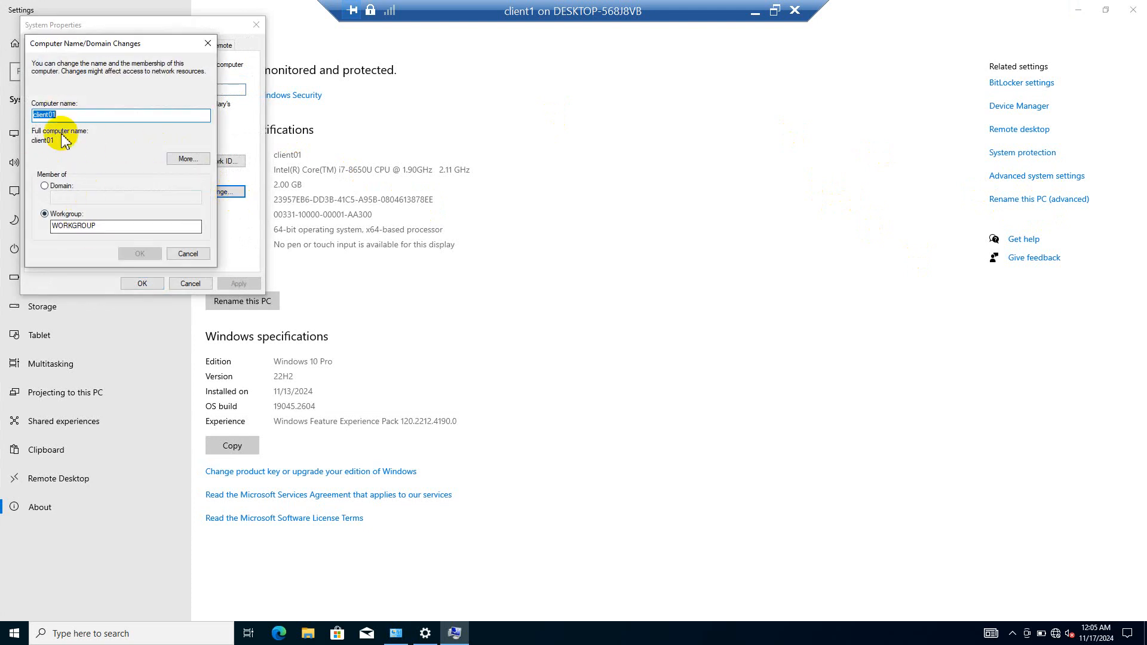
Step: Change the computer's membership from a workgroup to the domain nazam.local and submit the change
click(53, 188)
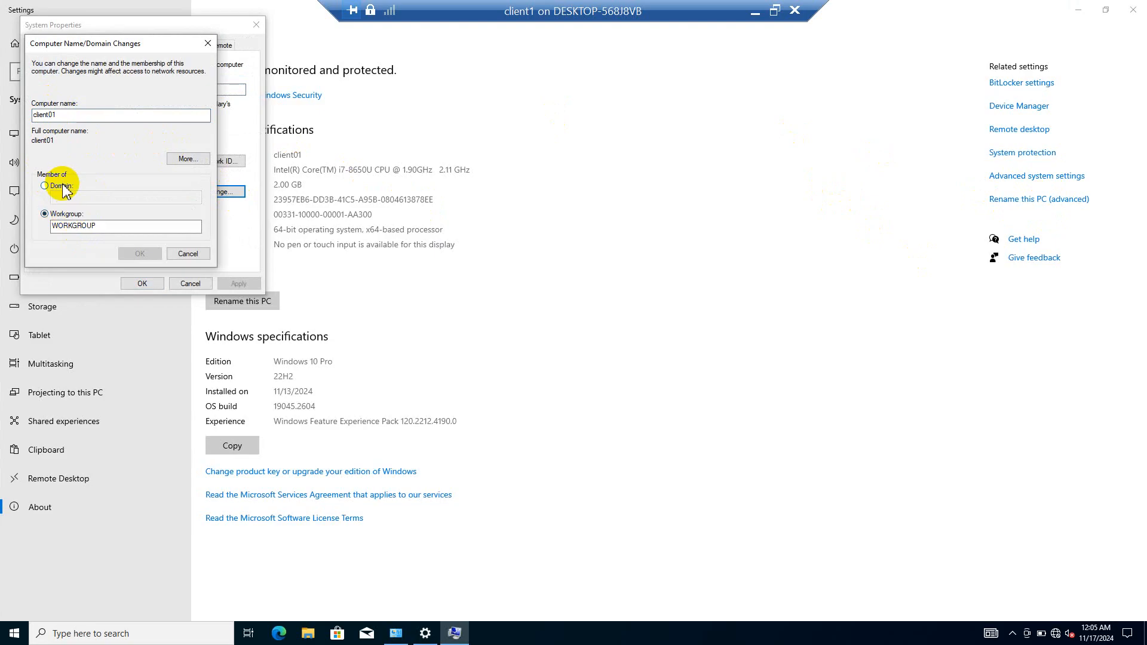
click(113, 228)
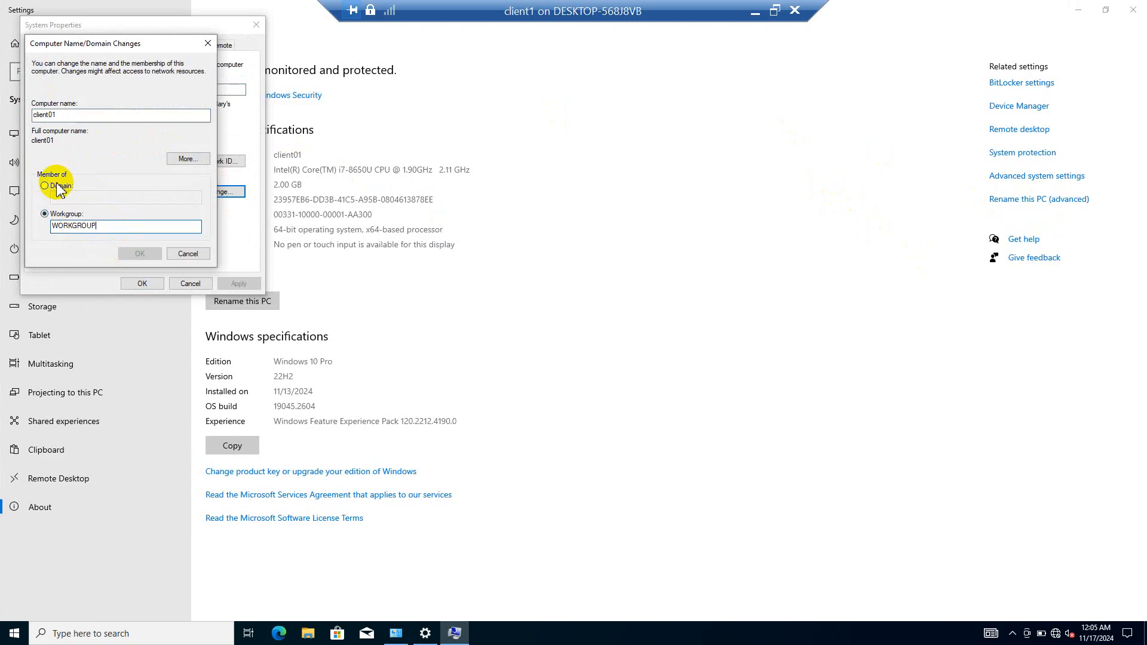
click(58, 189)
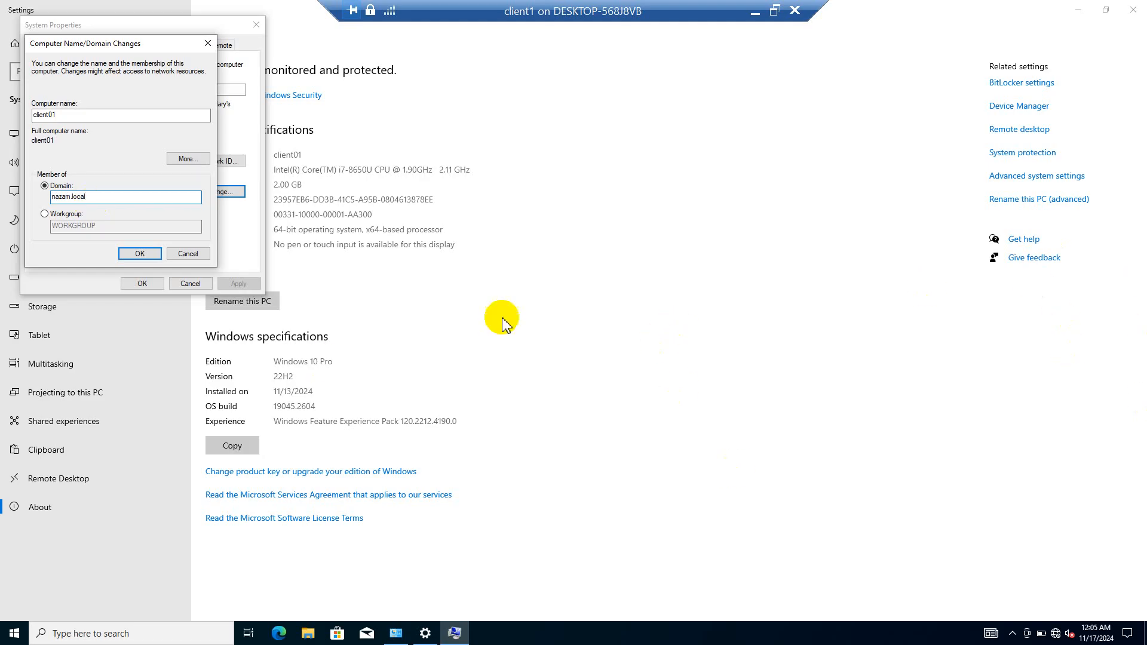
click(138, 254)
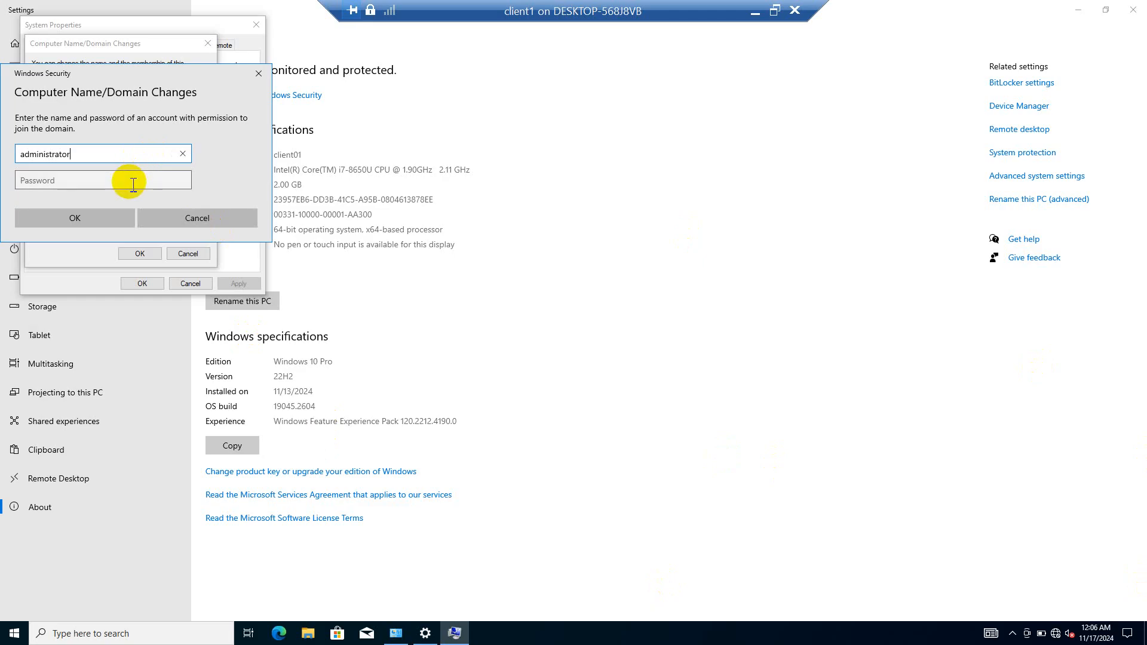
Step: Authorize the domain join with the administrator account and its password, and acknowledge the messages that follow
click(133, 184)
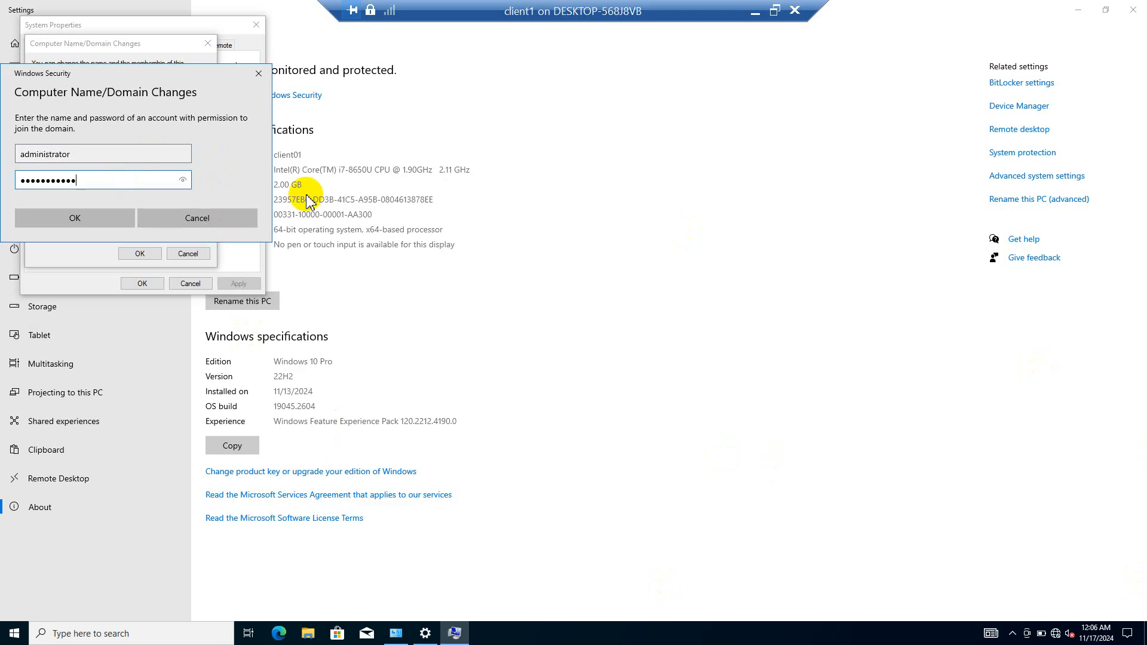
click(72, 218)
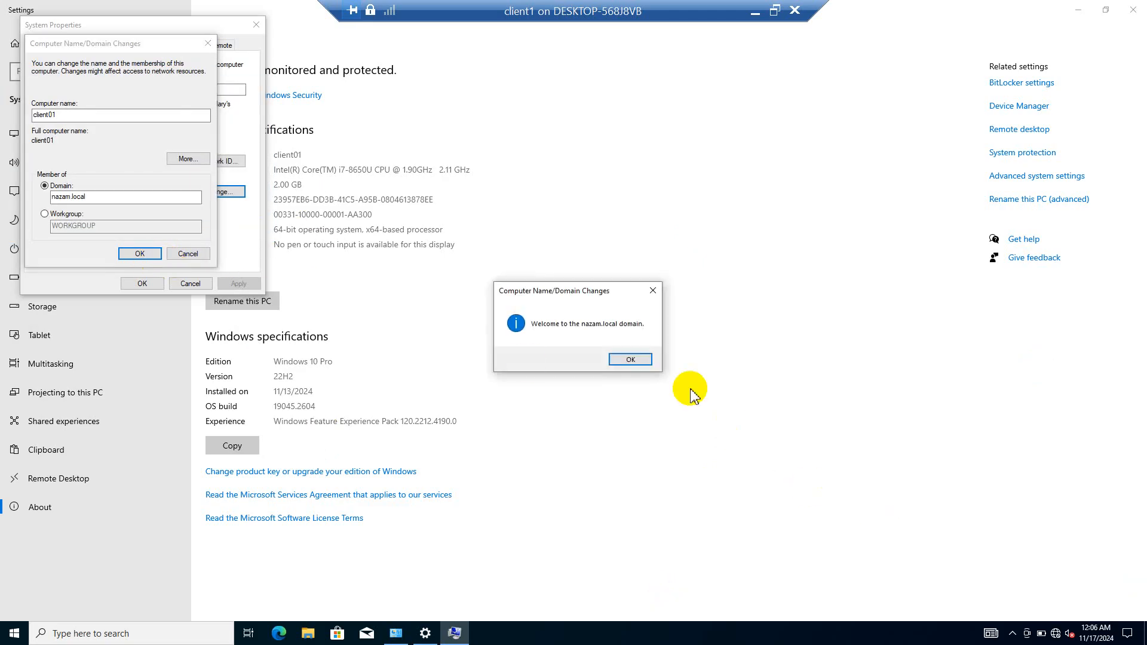
click(630, 359)
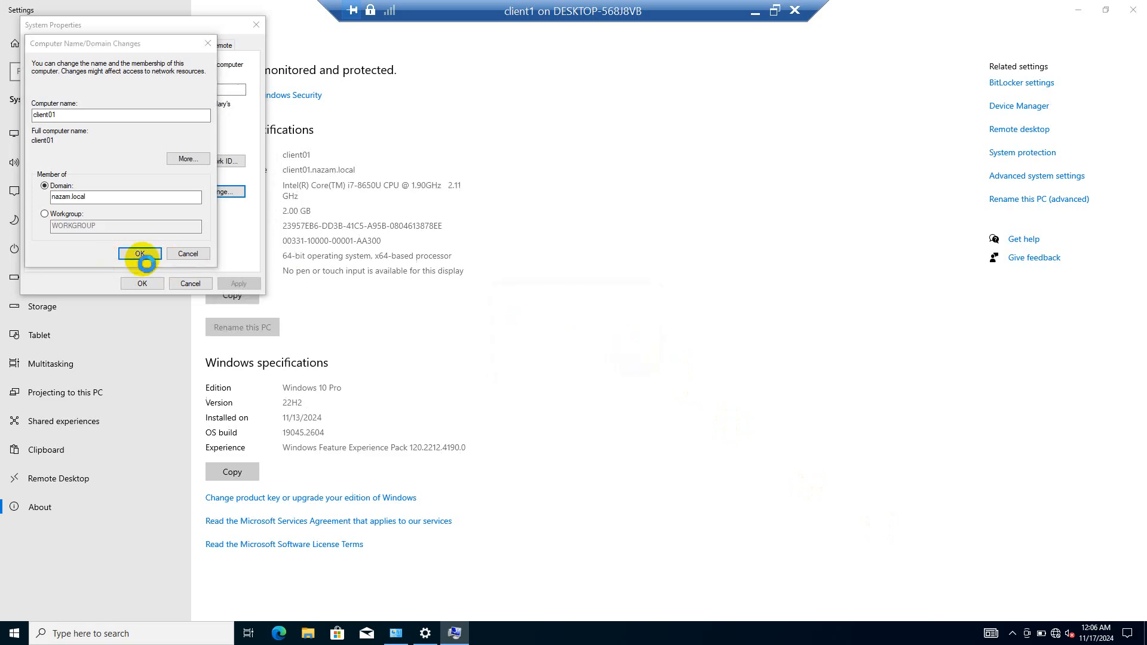
click(642, 331)
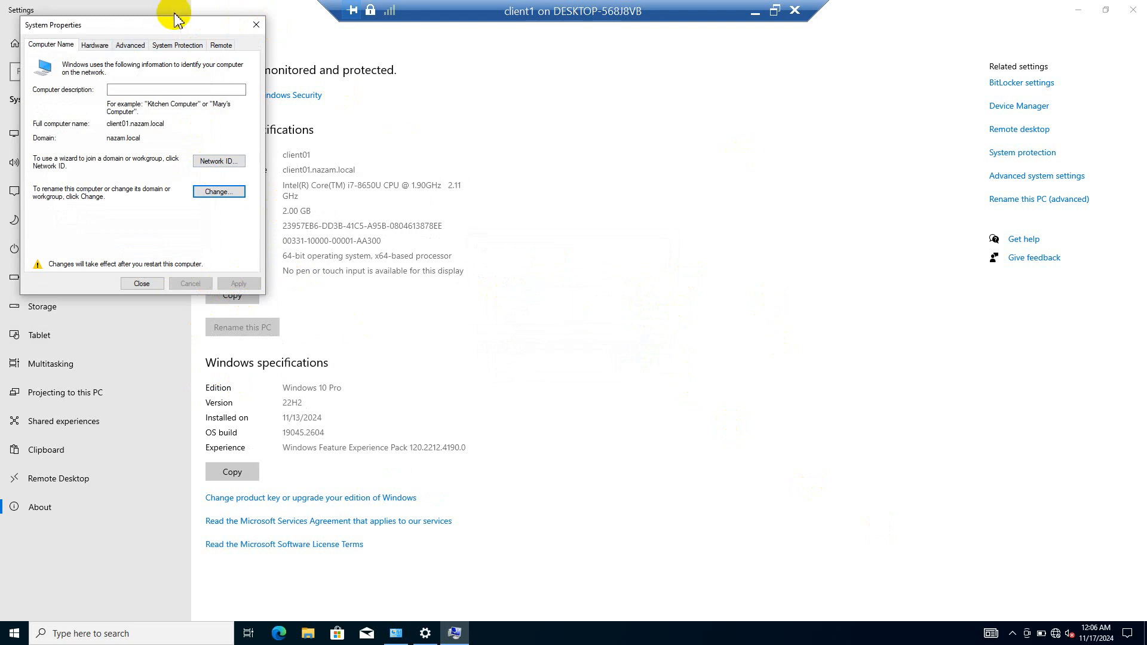
Step: Restart client1 immediately to apply the domain change and sign back in with the local account's password
drag(175, 29, 523, 118)
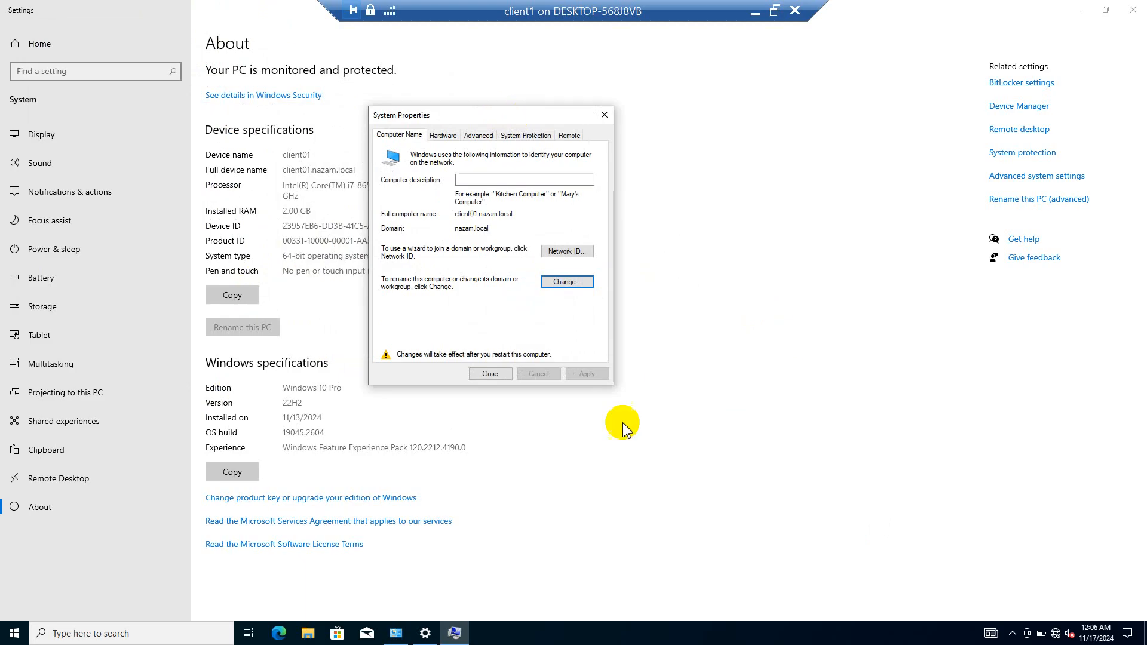
click(489, 374)
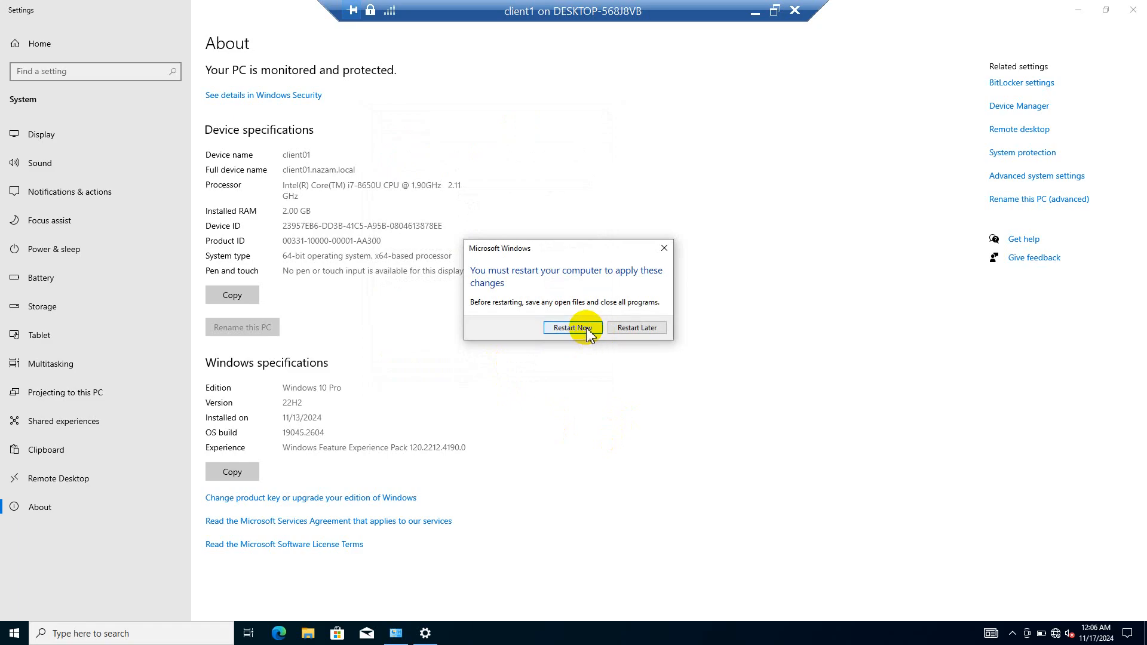
click(585, 328)
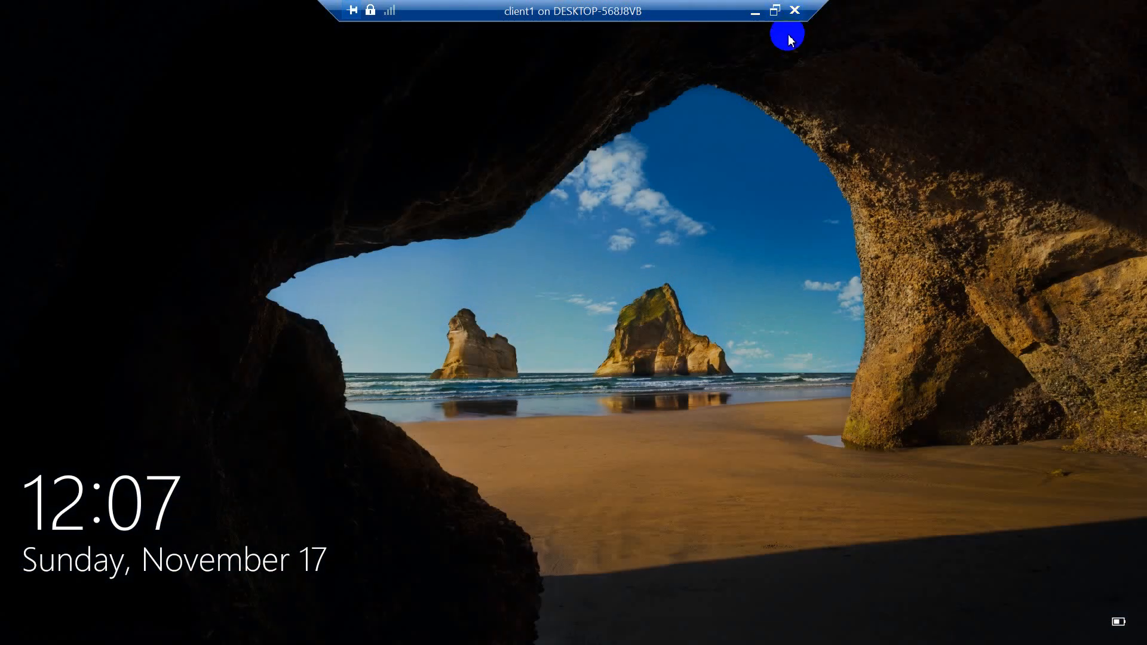
click(610, 369)
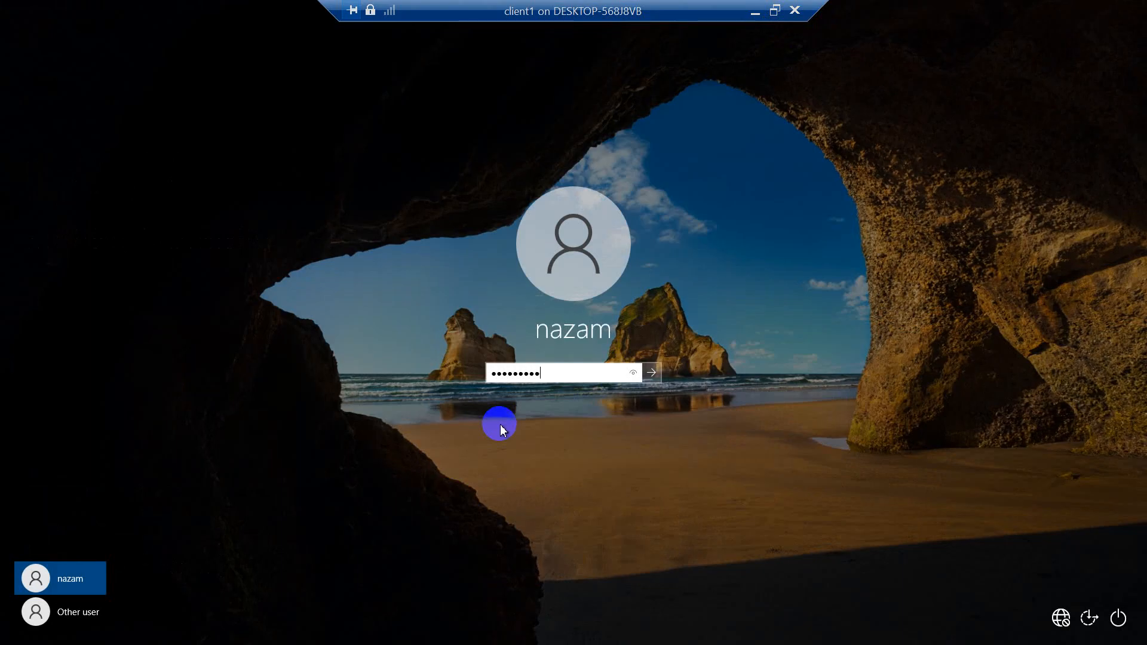
key(Return)
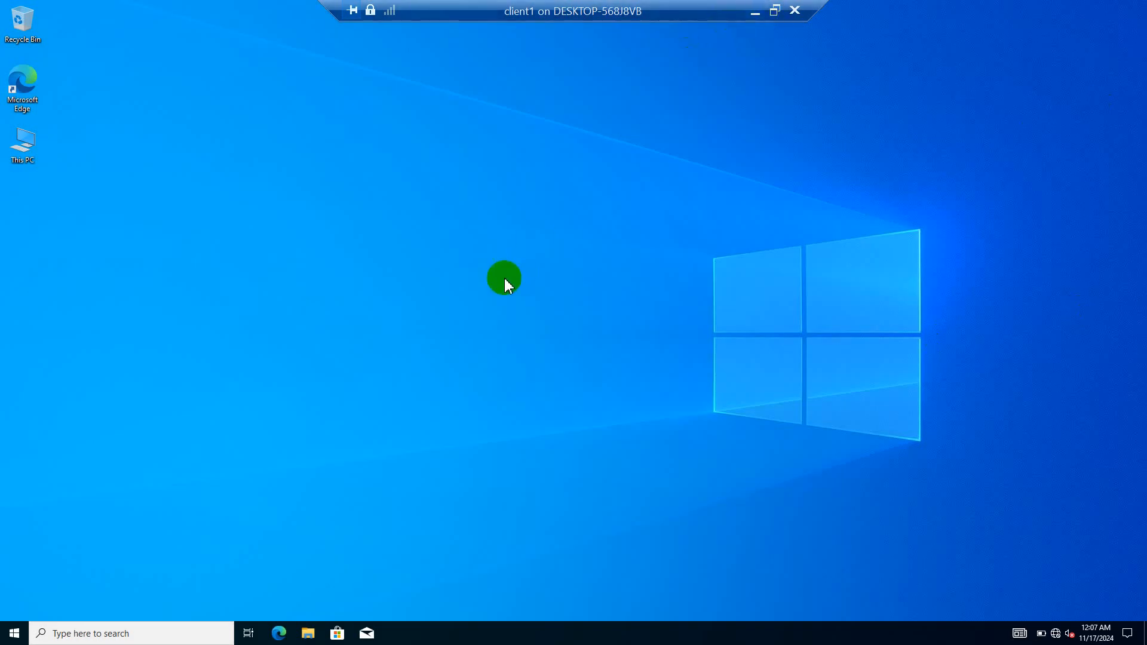
Step: Reopen the computer name and domain membership settings of client1 from This PC's properties
right_click(38, 139)
click(120, 272)
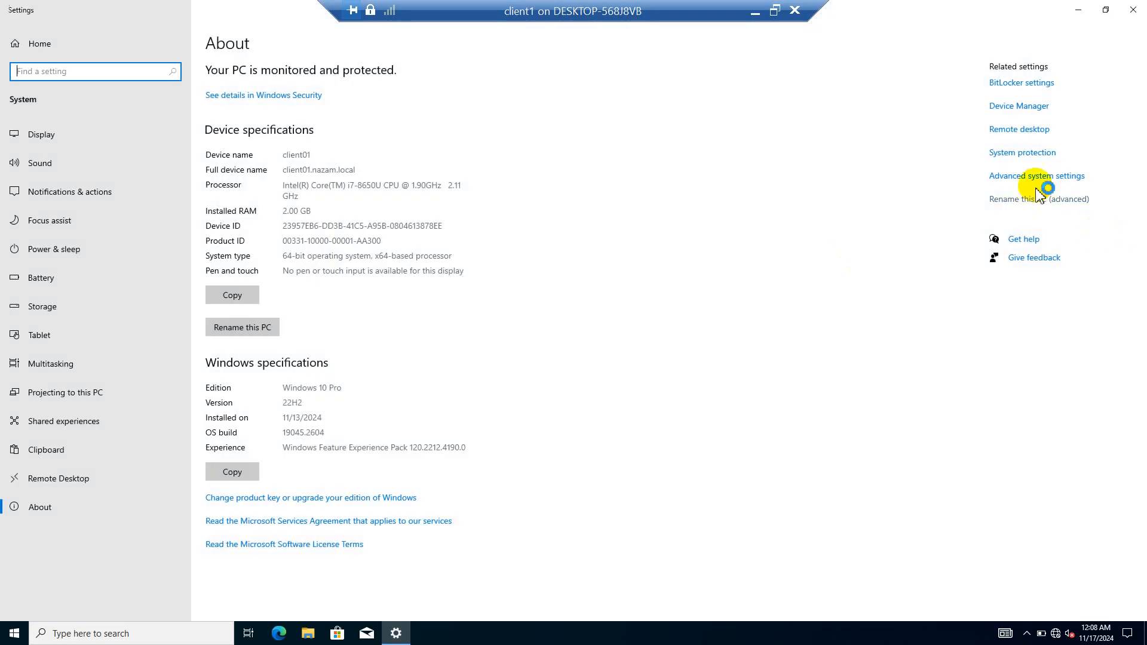
click(1056, 202)
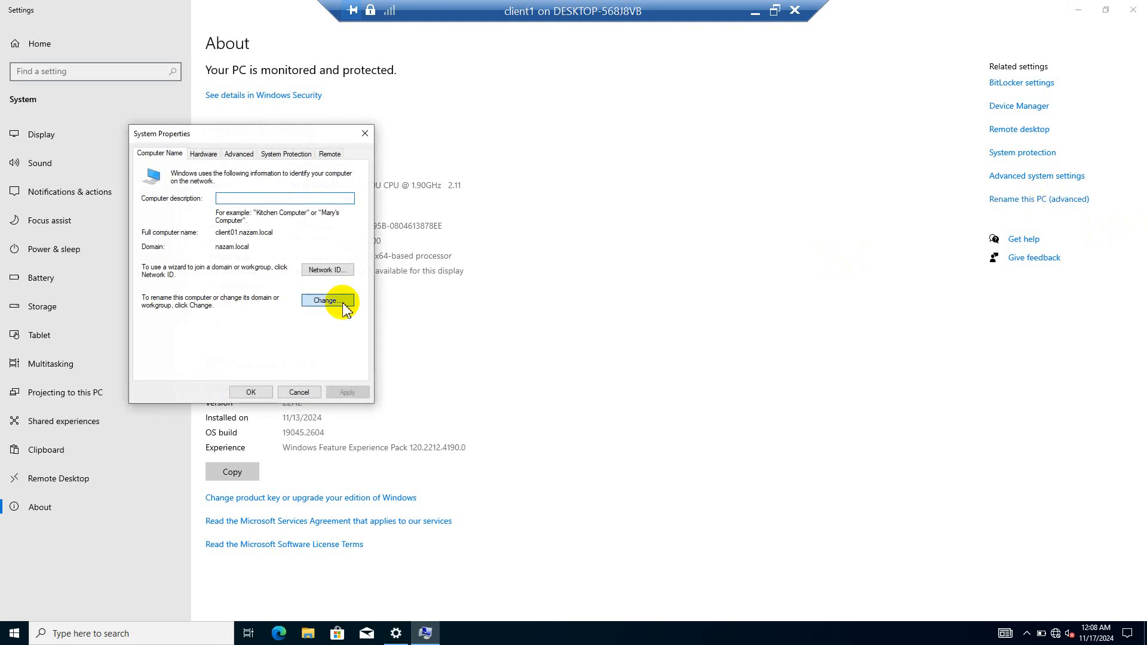
click(338, 301)
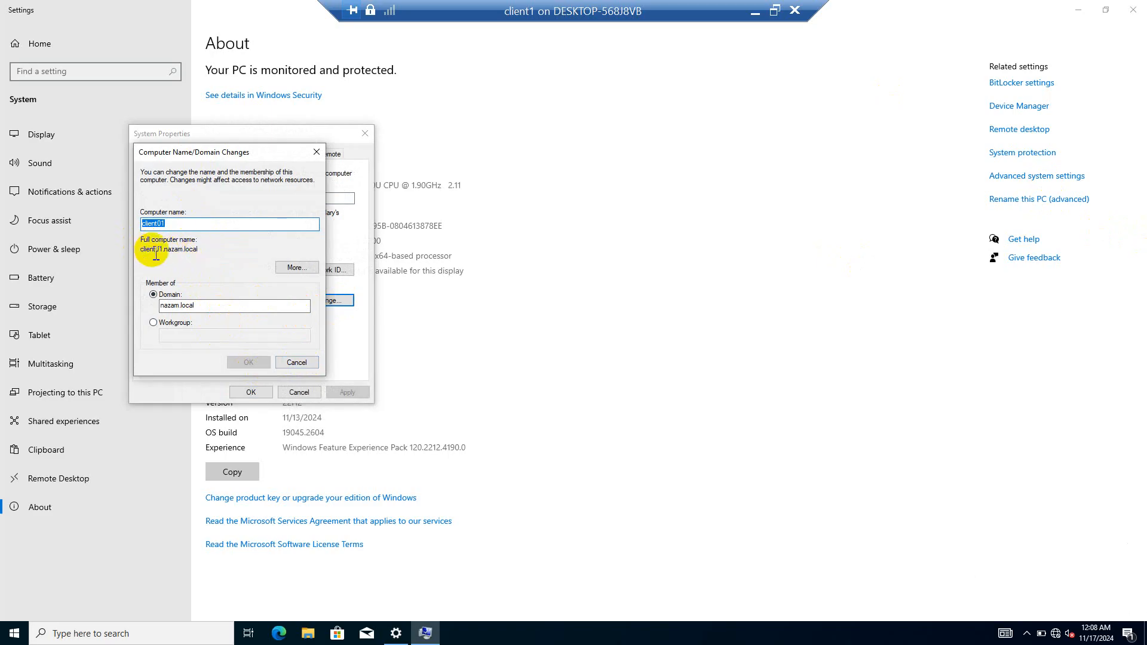
Step: Check the full computer name and its domain suffix on client1, and close the settings dialogs without changes
drag(169, 254, 209, 258)
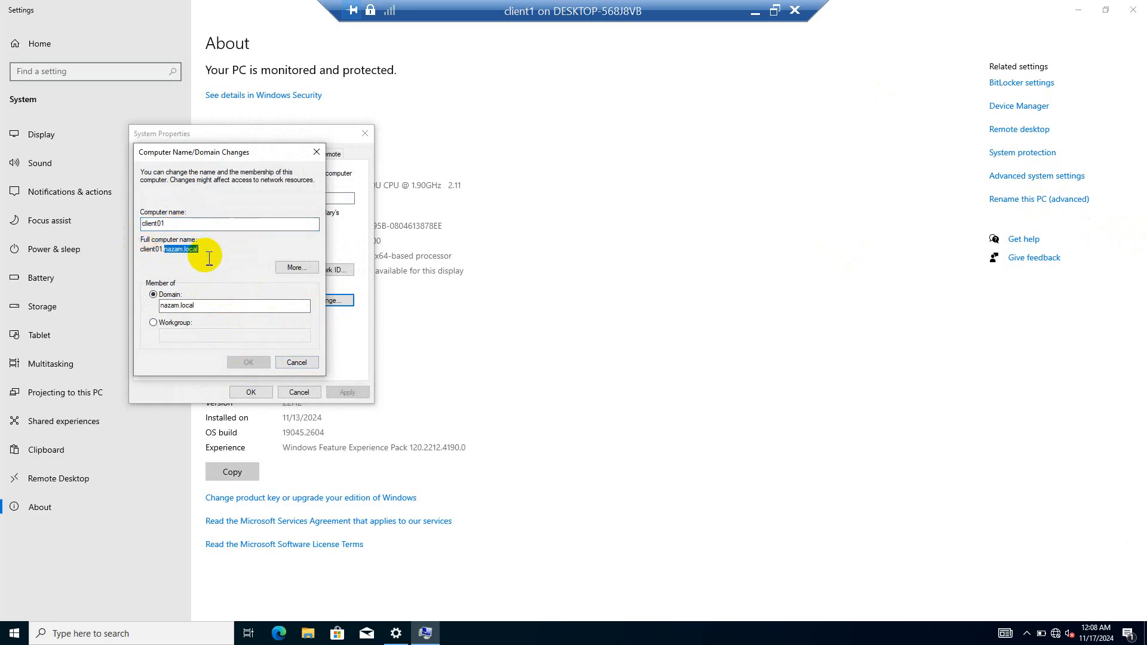
click(205, 256)
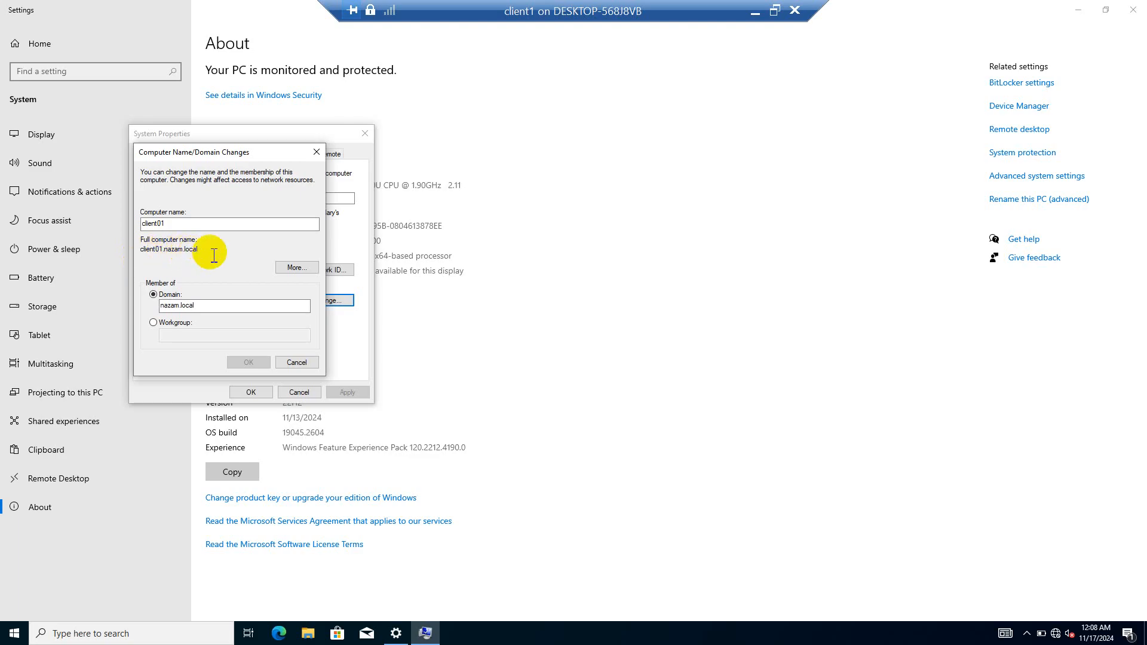
drag(213, 253, 138, 254)
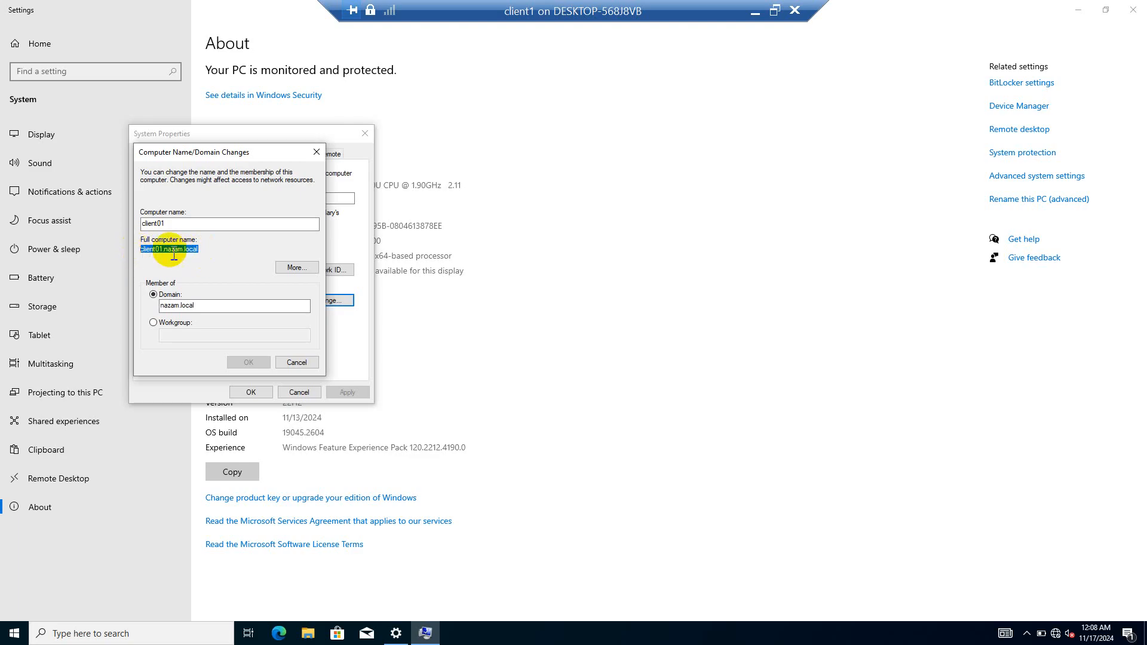
double_click(156, 257)
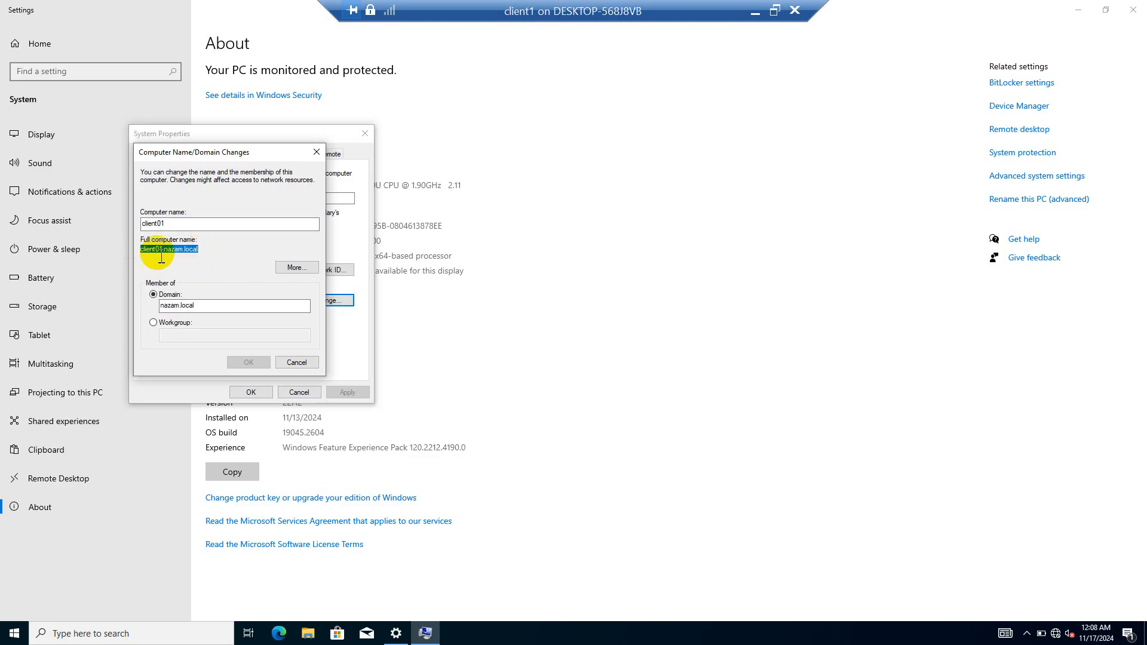
click(213, 251)
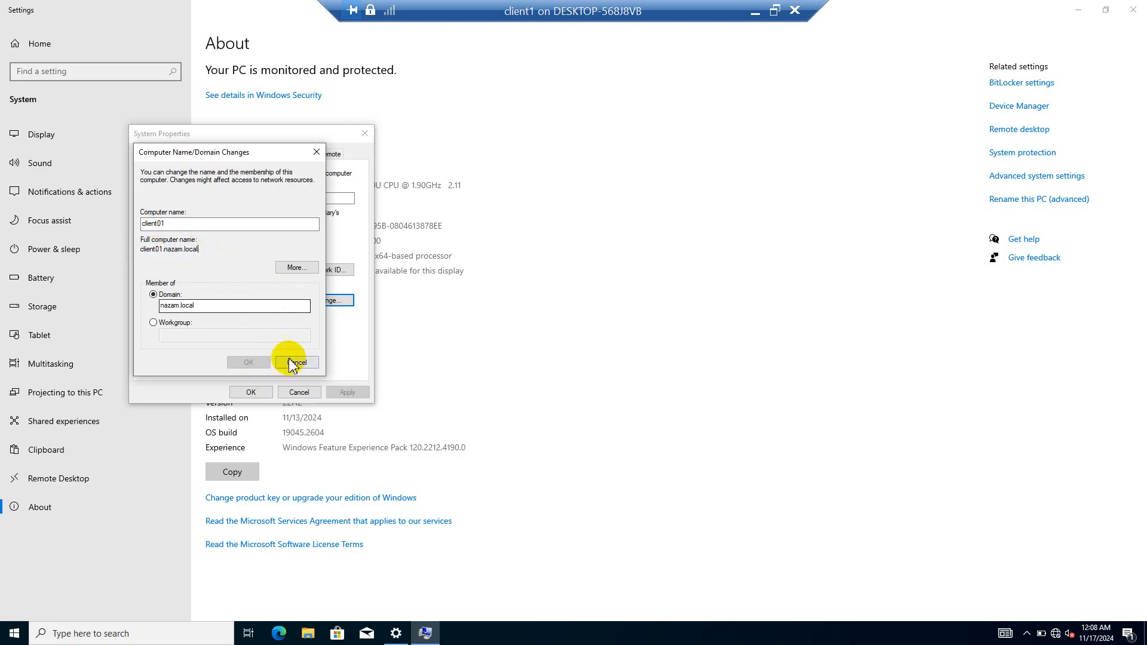
click(297, 363)
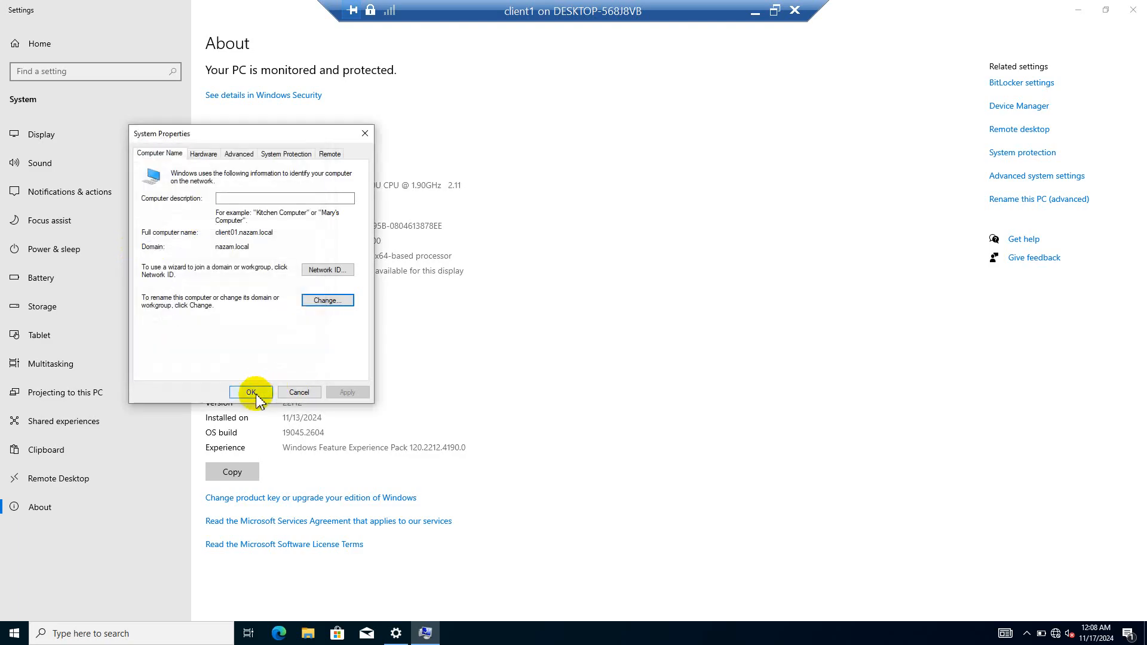
click(251, 392)
Step: Minimize client1 and switch to the DC01 virtual machine
click(755, 11)
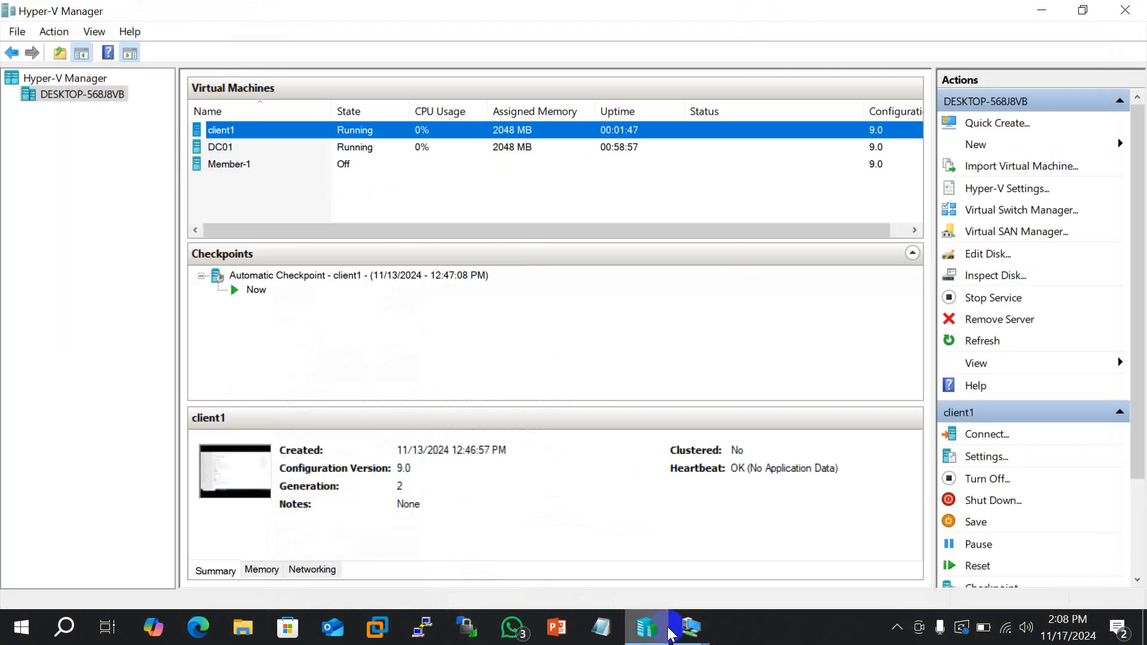
mouse_move(687, 627)
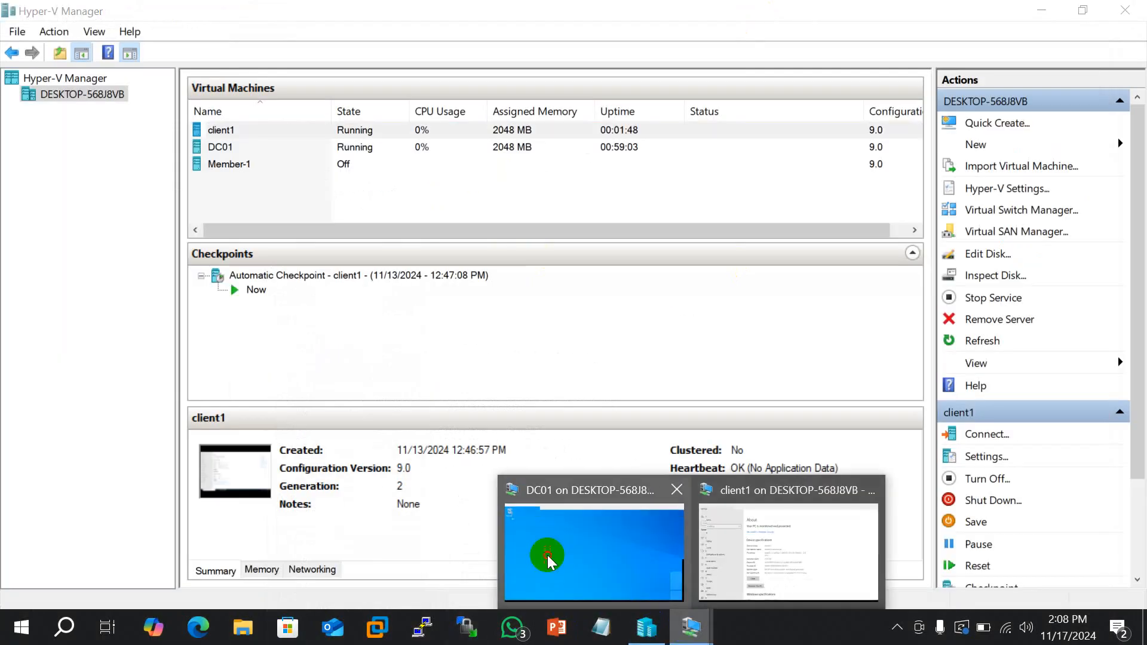
click(545, 557)
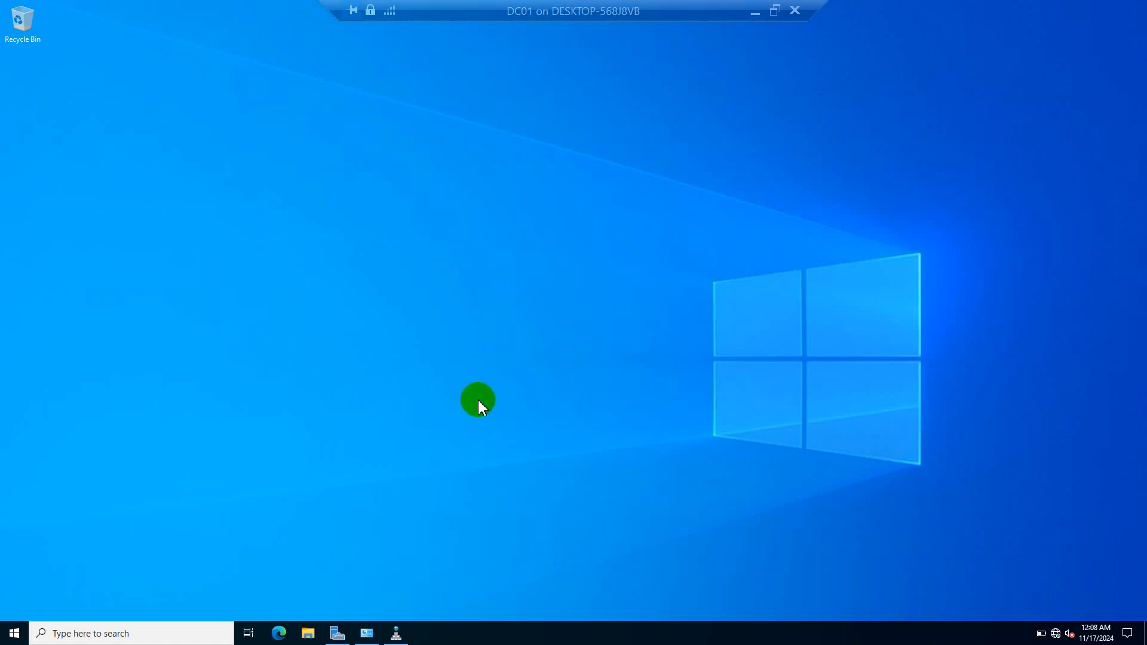
Step: Open DNS Manager from Server Manager on DC01 and show the nazam.local forward lookup zone
click(335, 632)
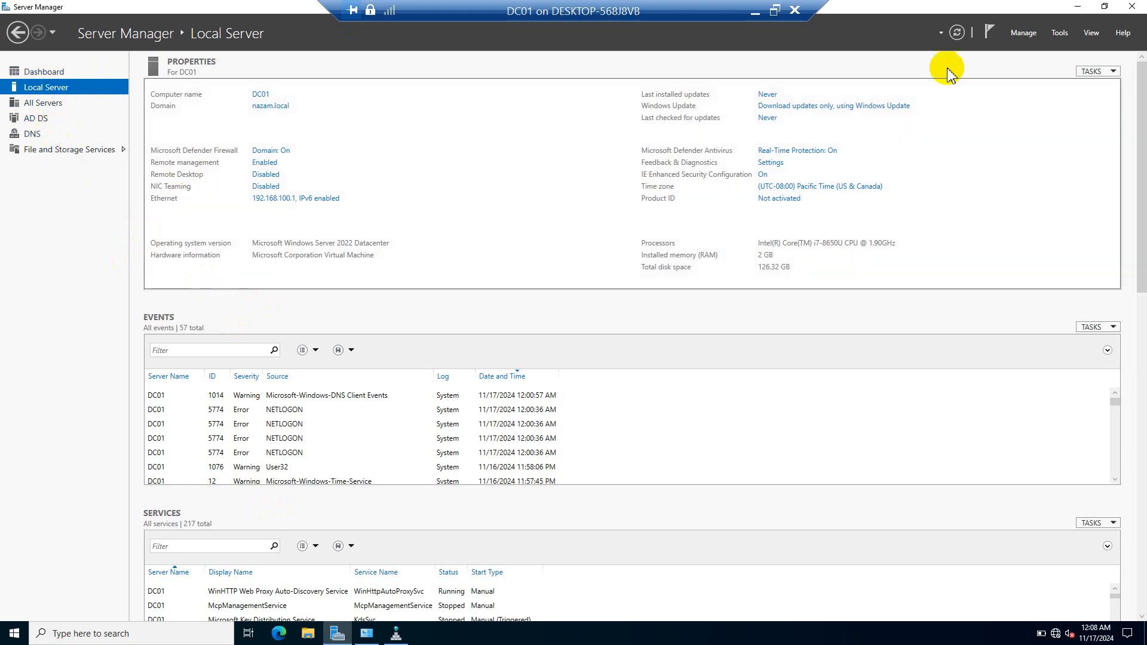
click(1059, 33)
click(980, 183)
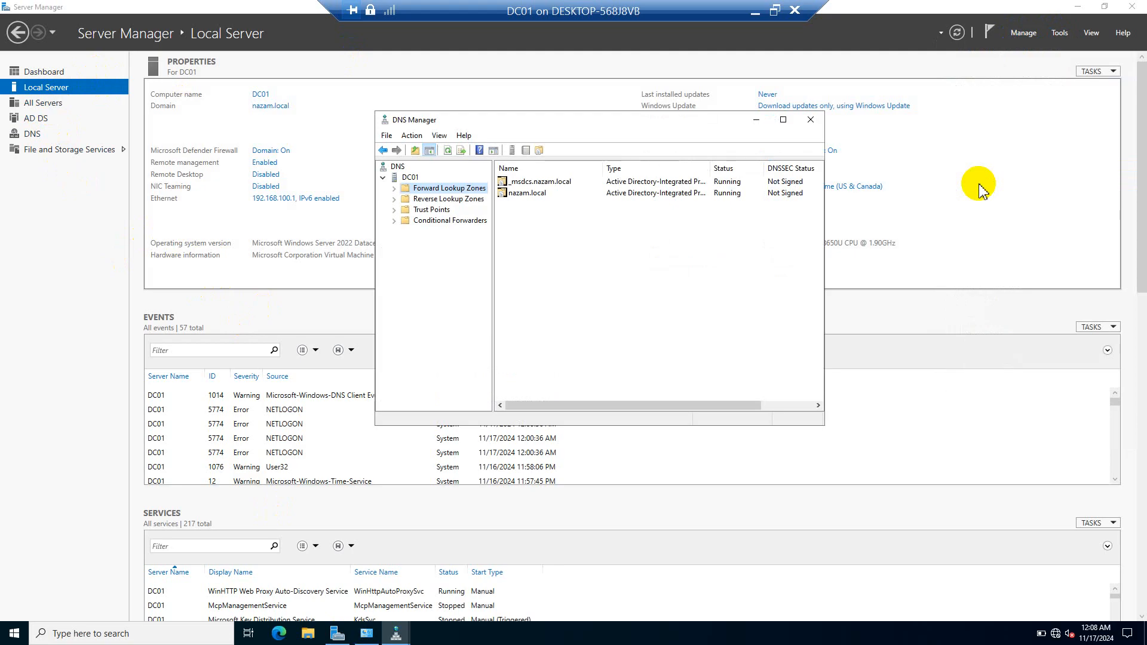
double_click(529, 192)
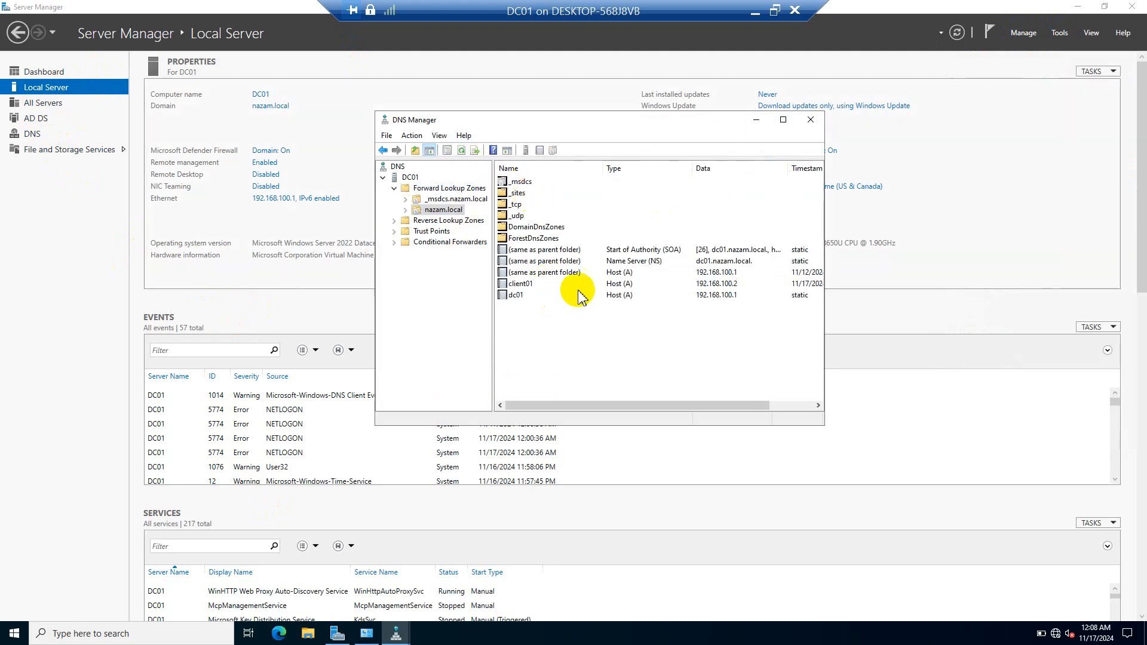
Step: Examine the Host (A) records of client01 and dc01 in the nazam.local zone, and minimize the DC01 virtual machine
click(719, 284)
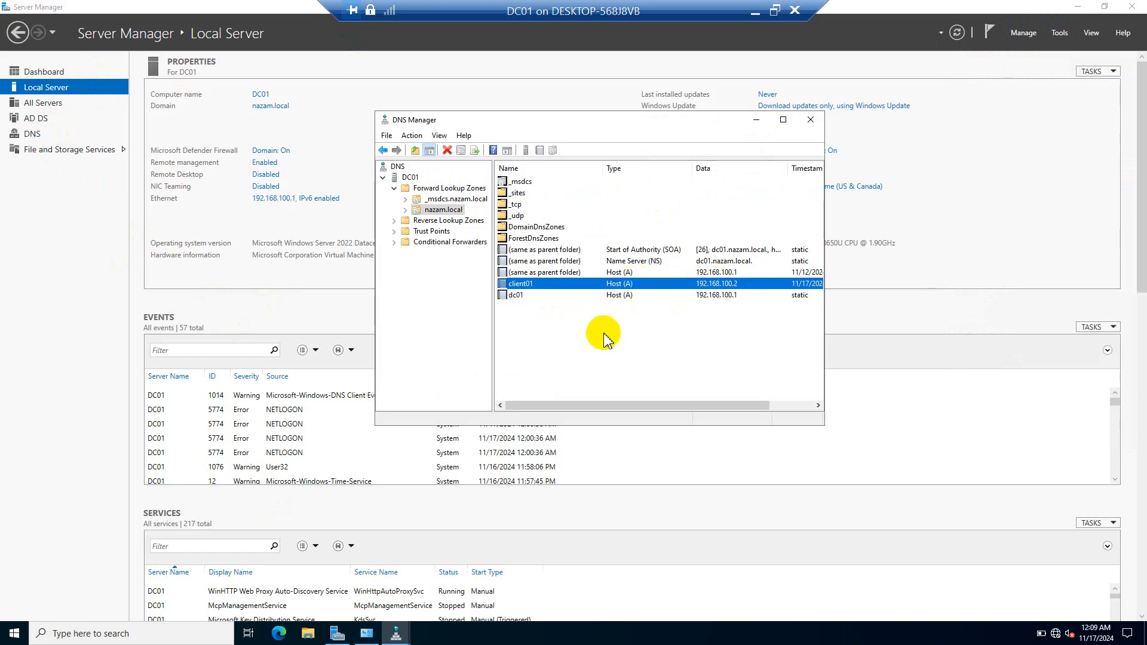
click(732, 295)
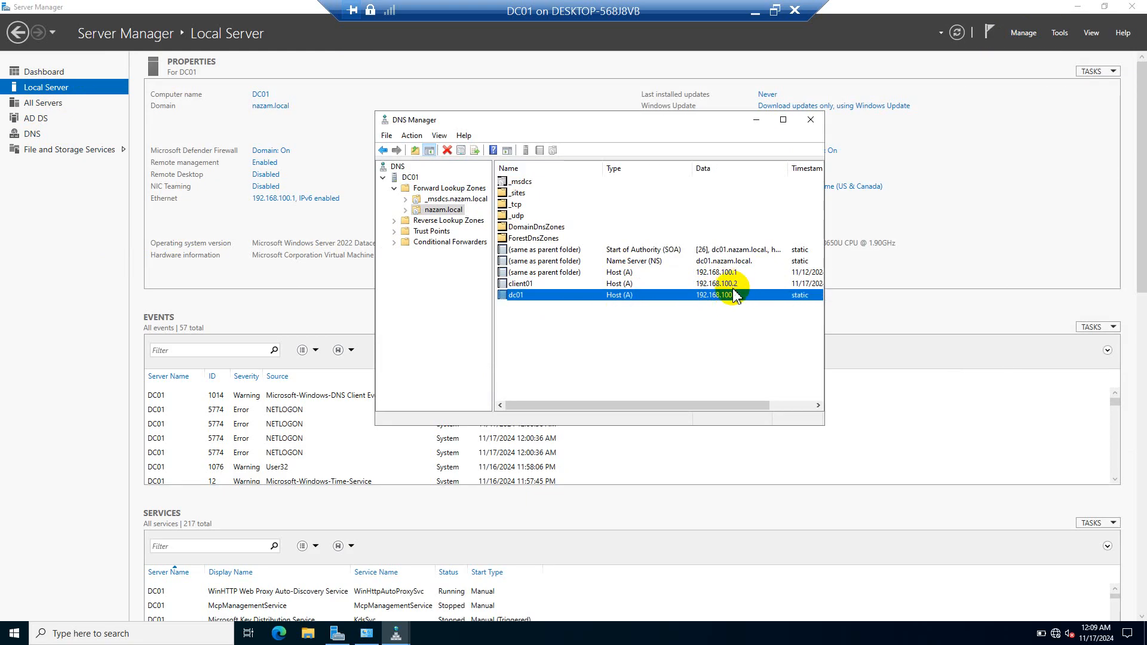
drag(657, 129, 596, 169)
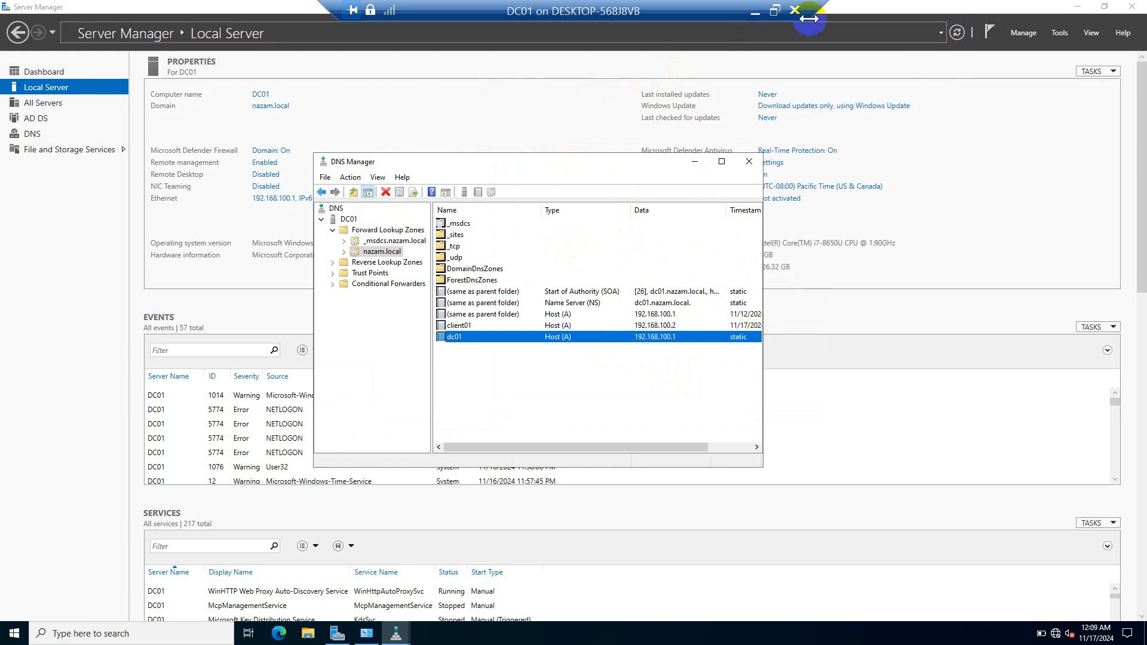
click(761, 13)
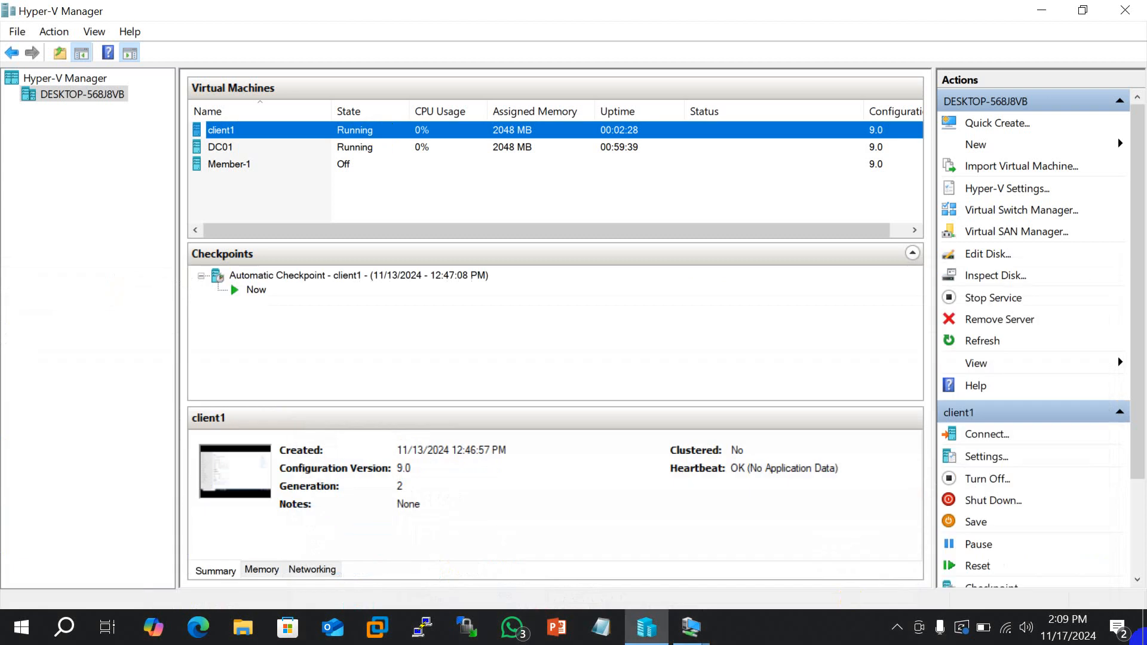